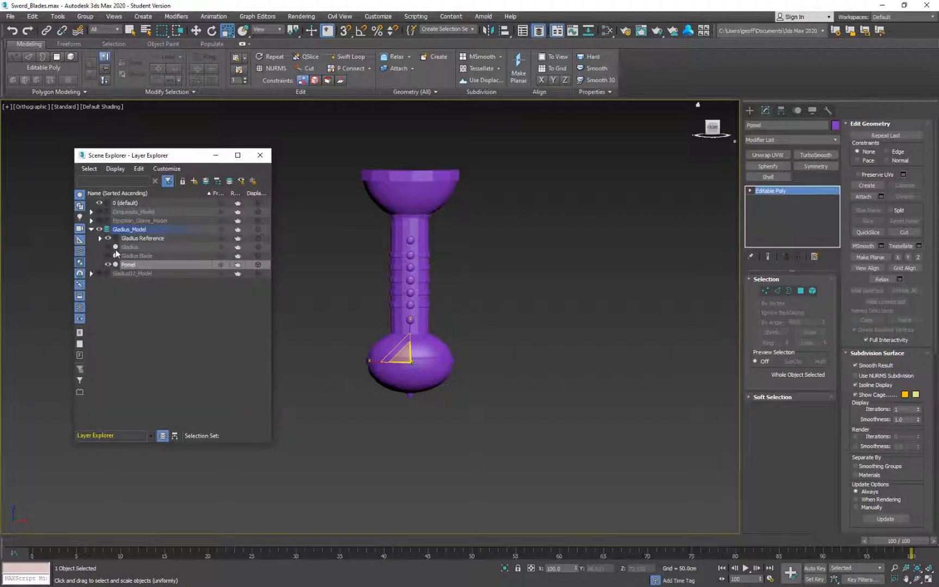
Step: Unhide the Gladius Blade object in the layer explorer, close the explorer, and select the blade
{"action": "left_click", "coordinate": [108, 256]}
{"action": "left_click", "coordinate": [260, 155]}
{"action": "middle_click_drag", "start_coordinate": [424, 116], "coordinate": [603, 310]}
{"action": "left_click", "coordinate": [441, 227]}
{"action": "scroll", "coordinate": [416, 235], "scroll_direction": "up", "scroll_amount": 5}
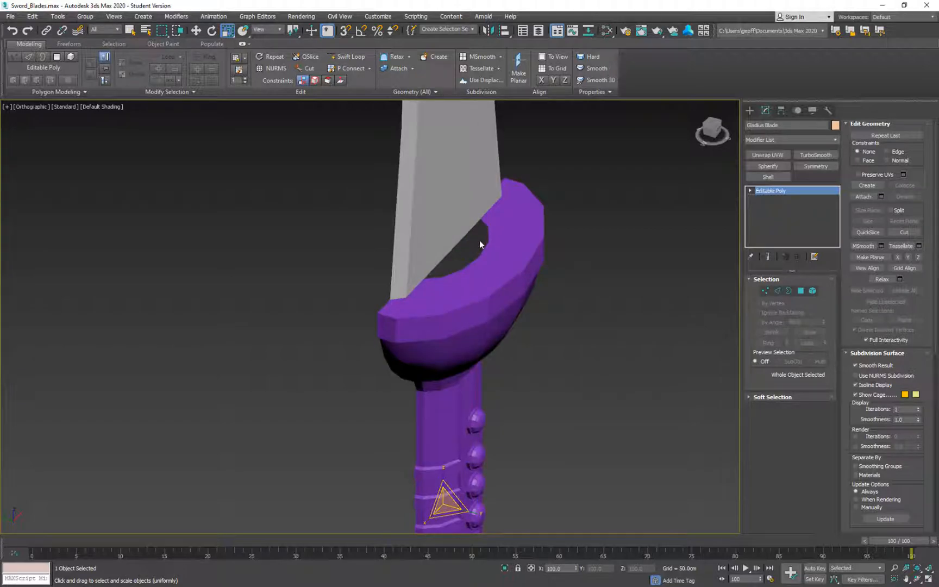
Step: Show edged faces on the shaded model and select the handle object, framing where its guard meets the blade
{"action": "middle_click_drag", "start_coordinate": [480, 240], "coordinate": [453, 296]}
{"action": "key", "text": "F4"}
{"action": "middle_click_drag", "start_coordinate": [434, 256], "coordinate": [448, 357], "text": "alt"}
{"action": "scroll", "coordinate": [442, 285], "scroll_direction": "down", "scroll_amount": 5}
{"action": "scroll", "coordinate": [448, 357], "scroll_direction": "down", "scroll_amount": 2}
{"action": "middle_click_drag", "start_coordinate": [465, 235], "coordinate": [449, 218]}
{"action": "middle_click_drag", "start_coordinate": [440, 356], "coordinate": [465, 285]}
{"action": "scroll", "coordinate": [466, 286], "scroll_direction": "up", "scroll_amount": 5}
{"action": "left_click", "coordinate": [426, 260]}
{"action": "middle_click_drag", "start_coordinate": [411, 228], "coordinate": [459, 237], "text": "alt"}
{"action": "middle_click_drag", "start_coordinate": [459, 237], "coordinate": [482, 307]}
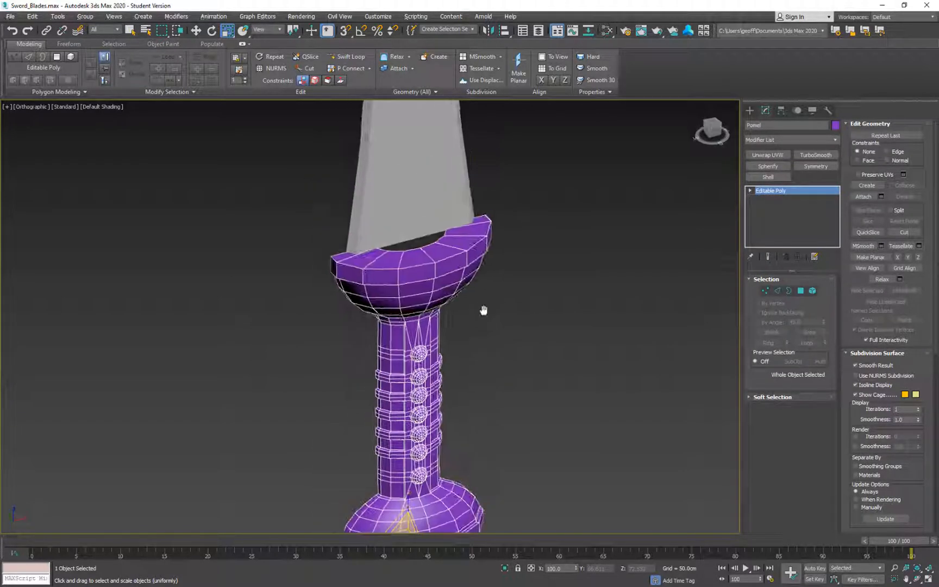
{"action": "scroll", "coordinate": [481, 307], "scroll_direction": "up", "scroll_amount": 5}
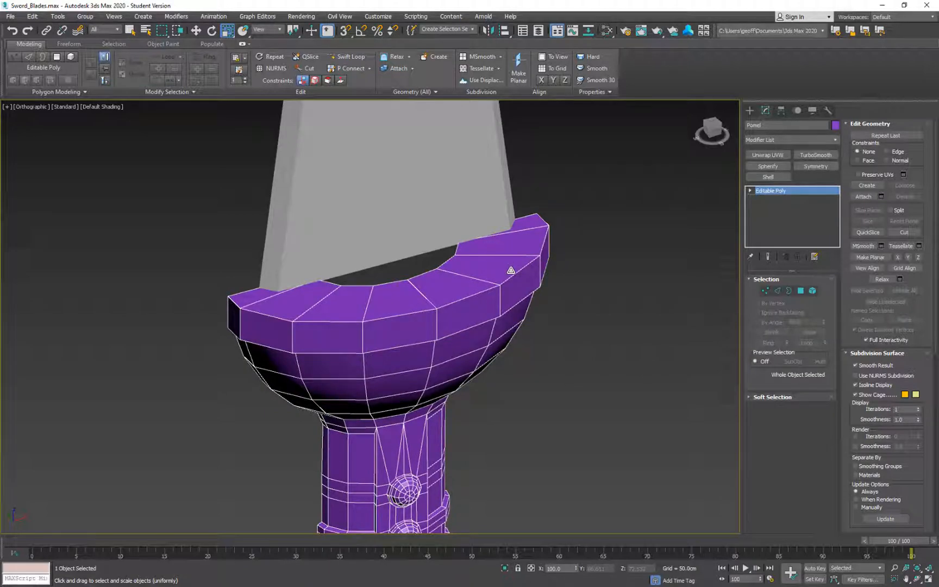
Step: Select the open edge loop around the inner rim of the guard's top
{"action": "left_click", "coordinate": [779, 291]}
{"action": "double_click", "coordinate": [452, 267]}
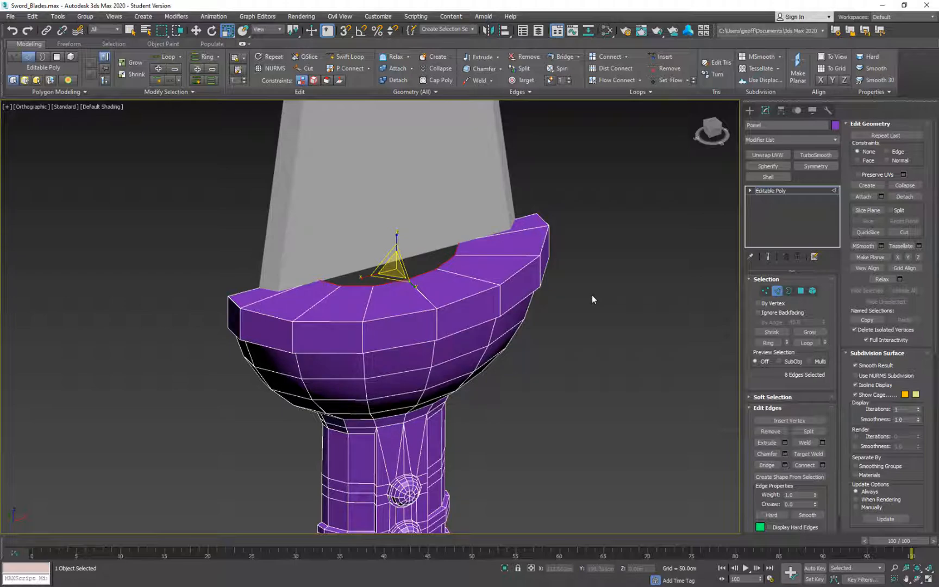
{"action": "key", "text": "Delete"}
{"action": "middle_click_drag", "start_coordinate": [514, 244], "coordinate": [427, 221]}
{"action": "key", "text": "ctrl+z"}
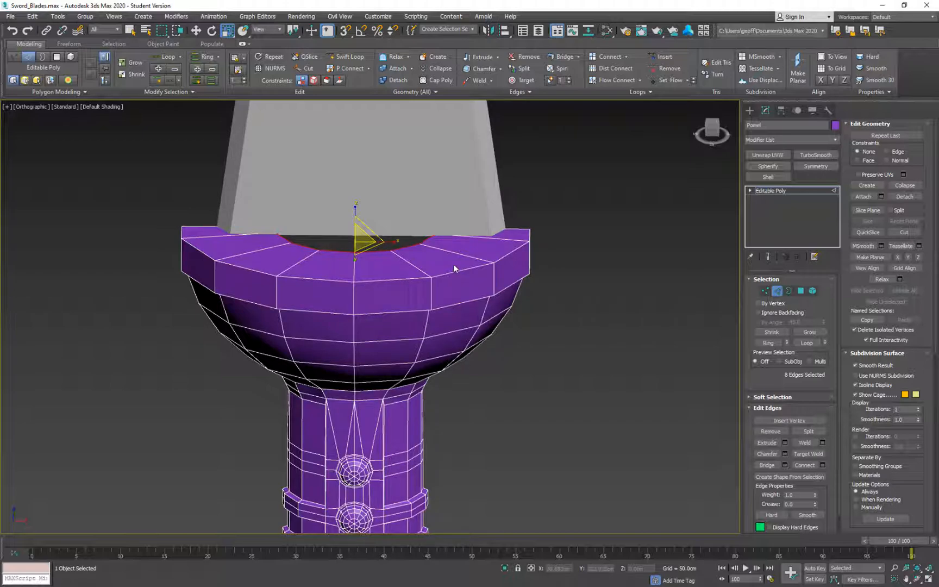
Step: Scale the guard's inner edge loop wider along the X axis so its ends reach the blade's corners
{"action": "middle_click_drag", "start_coordinate": [436, 225], "coordinate": [452, 227]}
{"action": "left_click_drag", "start_coordinate": [404, 246], "coordinate": [432, 251]}
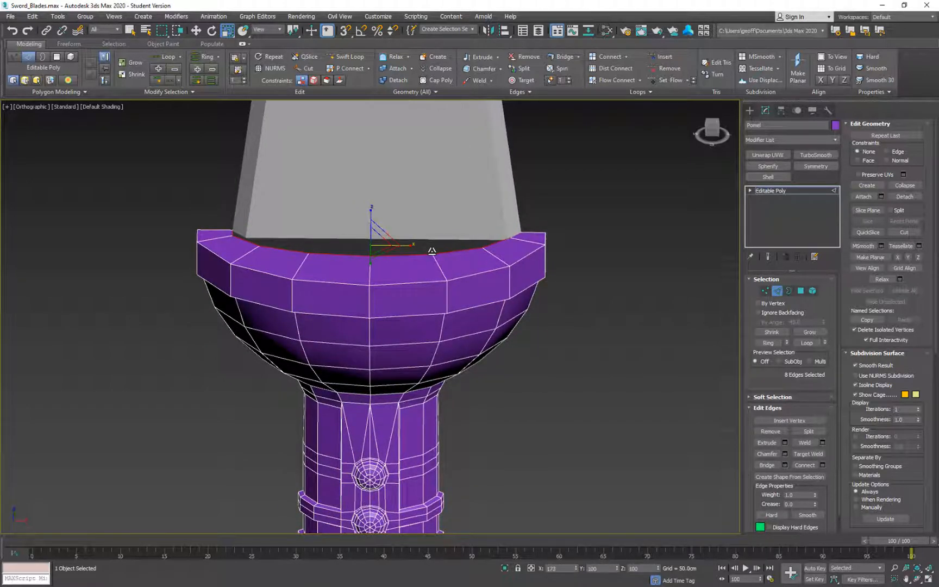
{"action": "mouse_move", "coordinate": [435, 254]}
{"action": "middle_mouse_down", "text": "alt"}
{"action": "mouse_move", "coordinate": [539, 299]}
{"action": "mouse_move", "coordinate": [430, 253]}
{"action": "middle_mouse_up", "text": "alt"}
{"action": "left_click_drag", "start_coordinate": [350, 249], "coordinate": [351, 249]}
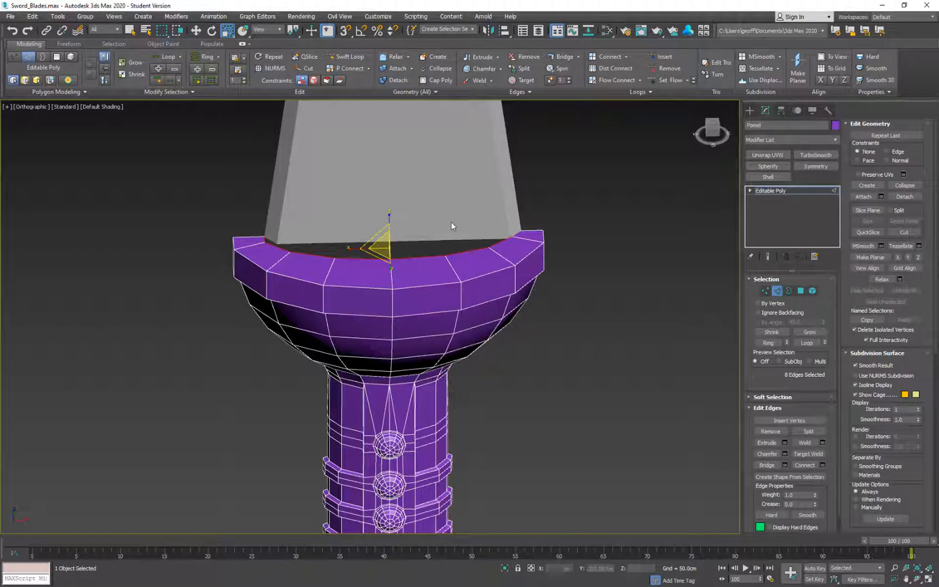
{"action": "scroll", "coordinate": [514, 243], "scroll_direction": "down", "scroll_amount": 3}
{"action": "scroll", "coordinate": [463, 313], "scroll_direction": "up", "scroll_amount": 3}
{"action": "middle_click_drag", "start_coordinate": [373, 270], "coordinate": [446, 266]}
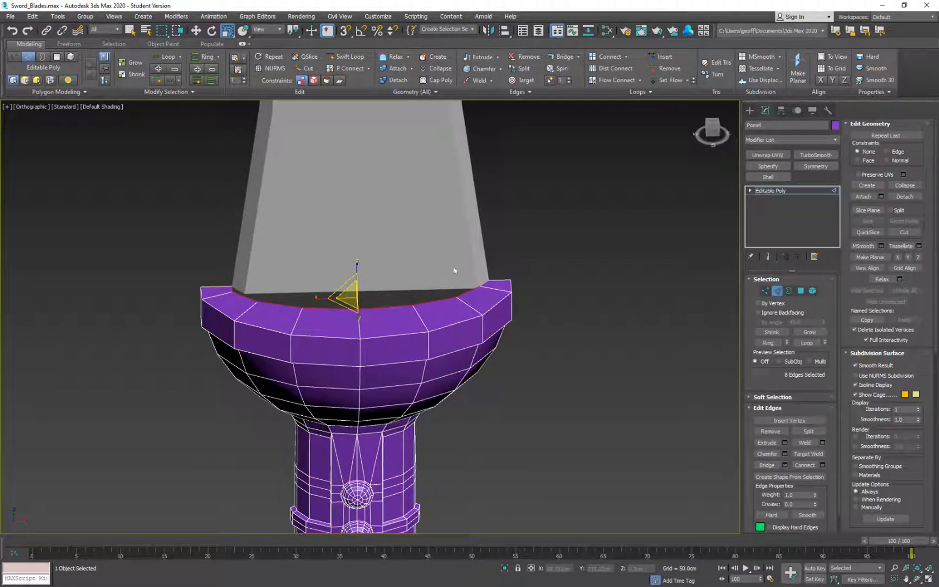
Step: Leave edge editing and attach the blade to the handle as one editable poly
{"action": "left_click", "coordinate": [778, 291]}
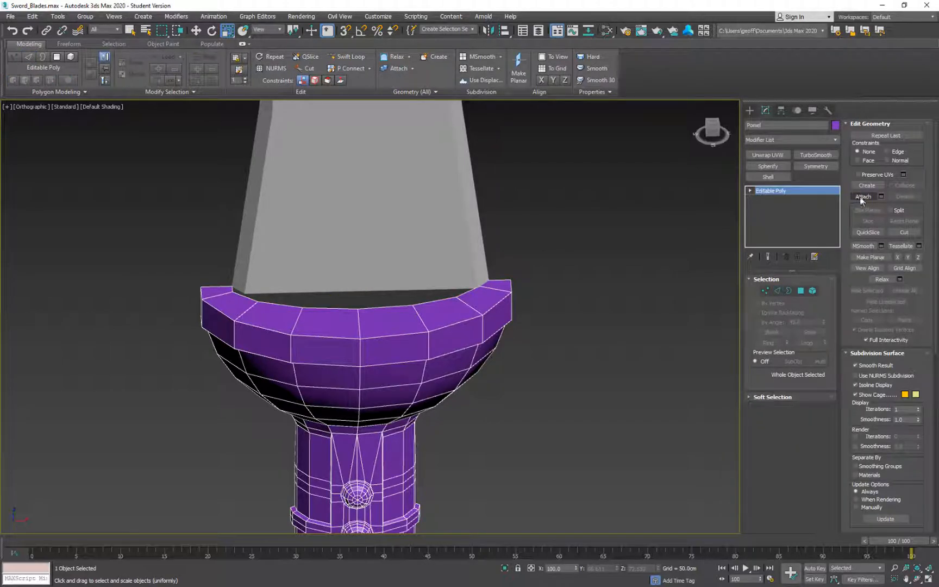
{"action": "left_click", "coordinate": [863, 197]}
{"action": "left_click", "coordinate": [466, 212]}
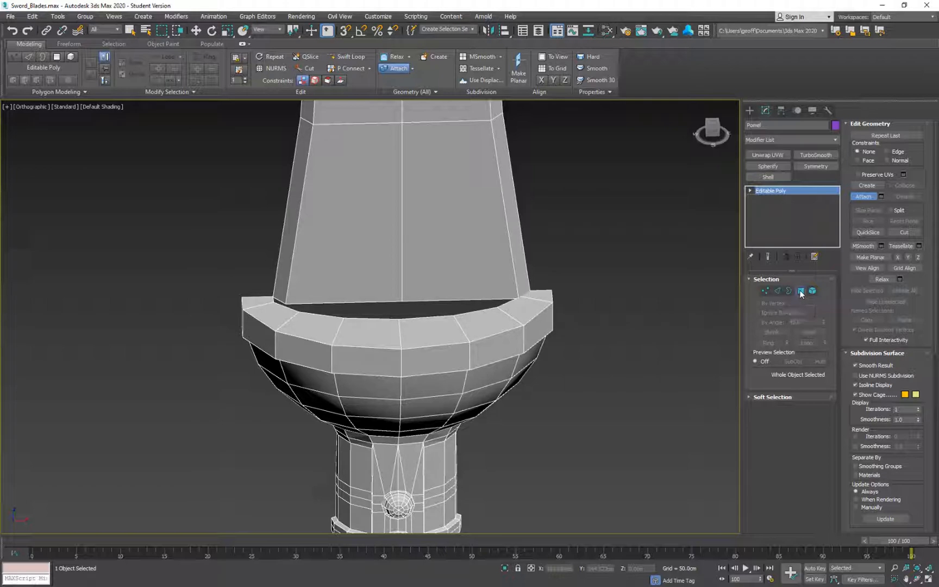
{"action": "left_click", "coordinate": [800, 291]}
{"action": "double_click", "coordinate": [493, 266]}
{"action": "middle_click_drag", "start_coordinate": [496, 253], "coordinate": [466, 172]}
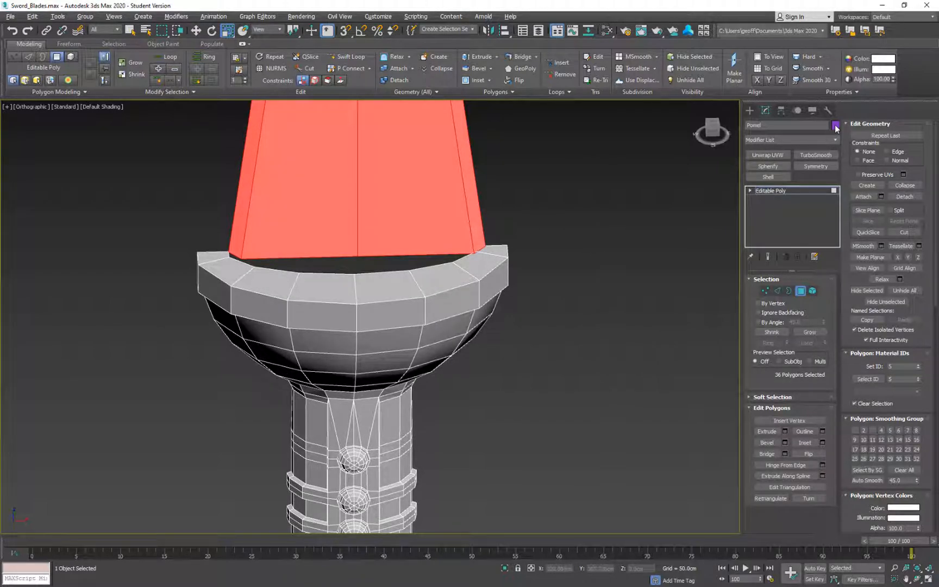
{"action": "left_click", "coordinate": [801, 291]}
Step: In the front view, select the blade element and move it along X to about -2.56 cm, centring it on the guard
{"action": "middle_click_drag", "start_coordinate": [587, 225], "coordinate": [679, 238]}
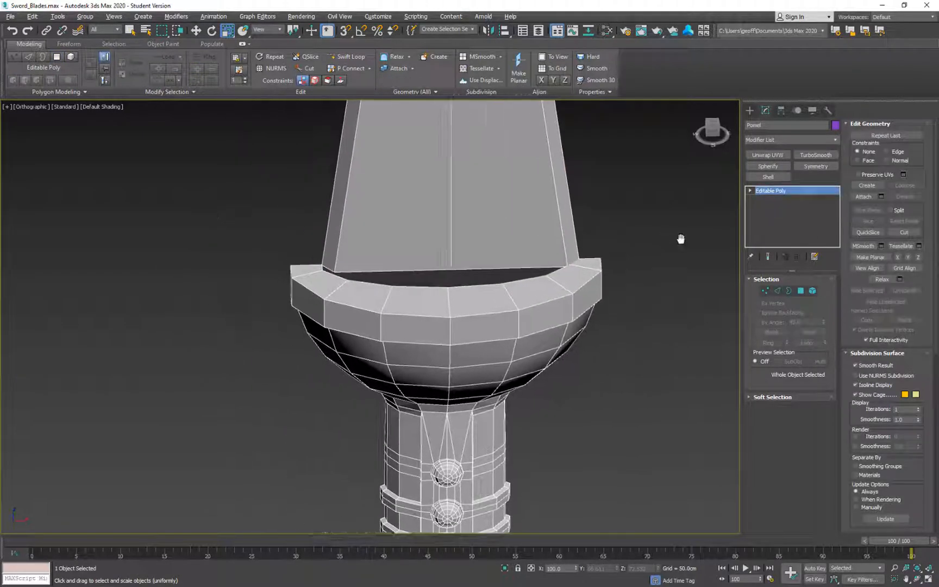
{"action": "scroll", "coordinate": [656, 265], "scroll_direction": "up", "scroll_amount": 4}
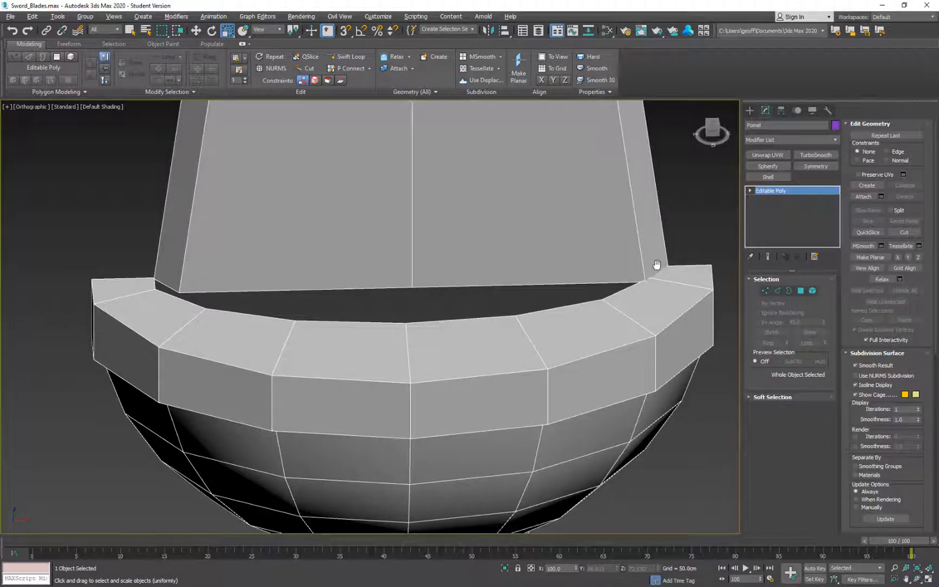
{"action": "key", "text": "w"}
{"action": "scroll", "coordinate": [336, 273], "scroll_direction": "down", "scroll_amount": 2}
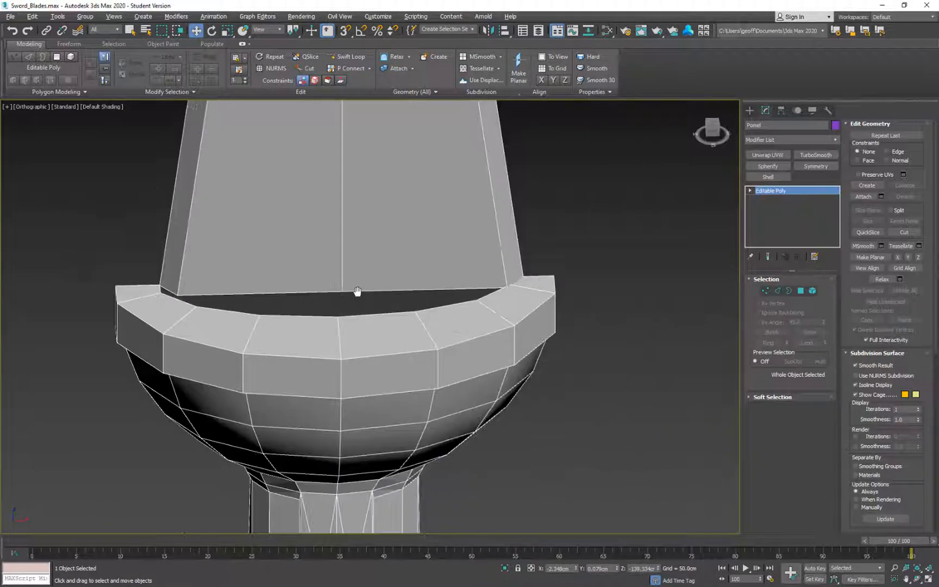
{"action": "middle_click_drag", "start_coordinate": [365, 286], "coordinate": [367, 285]}
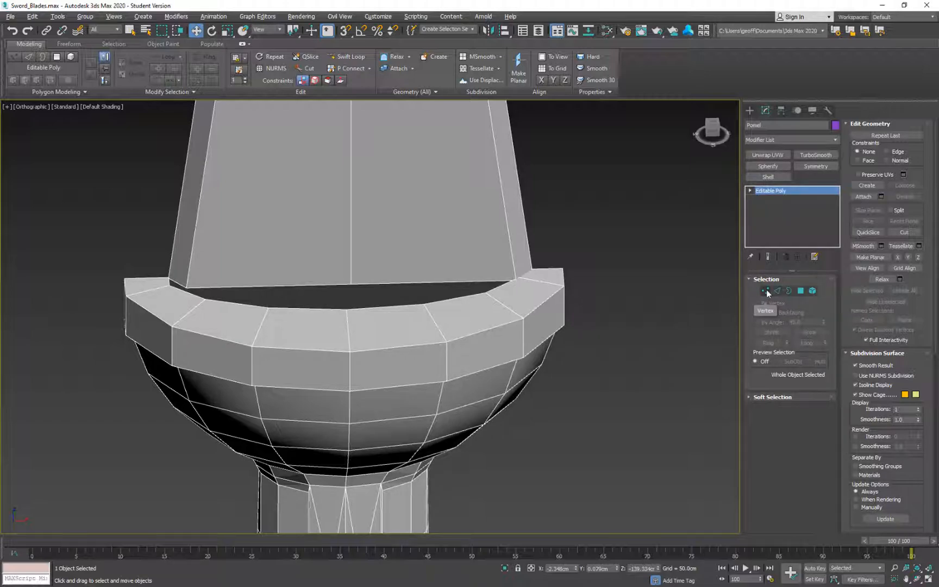
{"action": "middle_click_drag", "start_coordinate": [396, 267], "coordinate": [404, 234]}
{"action": "key", "text": "f"}
{"action": "key", "text": "z"}
{"action": "scroll", "coordinate": [360, 291], "scroll_direction": "up", "scroll_amount": 6}
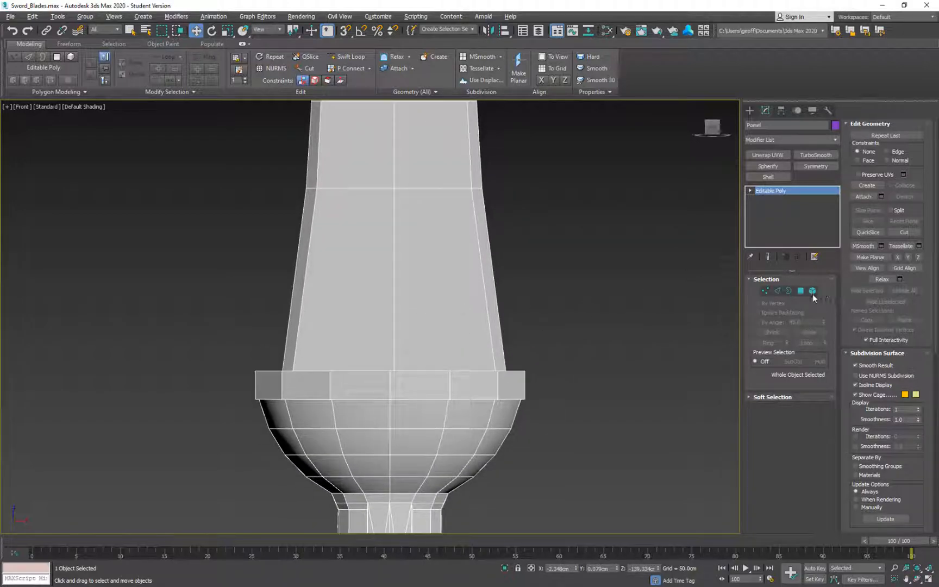
{"action": "left_click", "coordinate": [813, 291]}
{"action": "left_click", "coordinate": [382, 323]}
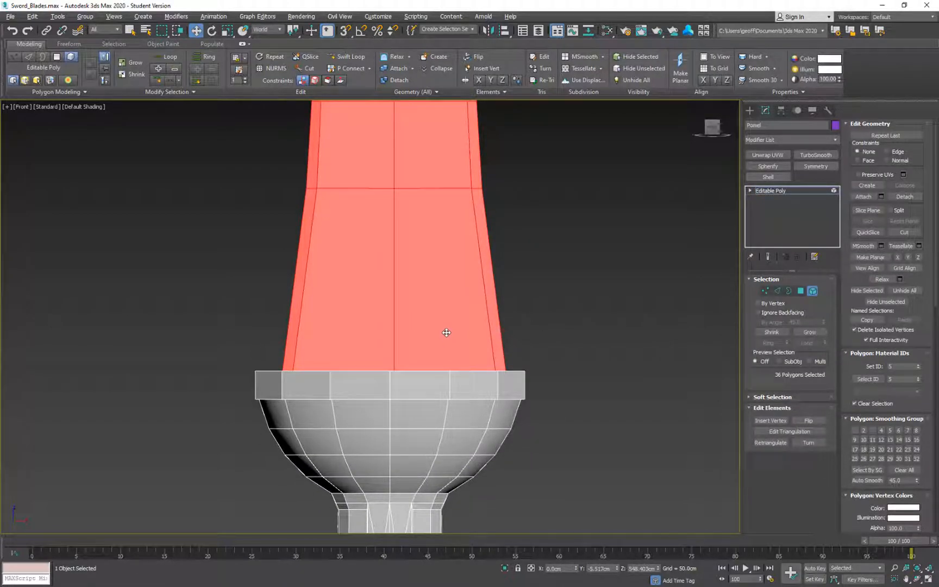
{"action": "scroll", "coordinate": [439, 332], "scroll_direction": "down", "scroll_amount": 6}
{"action": "scroll", "coordinate": [451, 273], "scroll_direction": "up", "scroll_amount": 1}
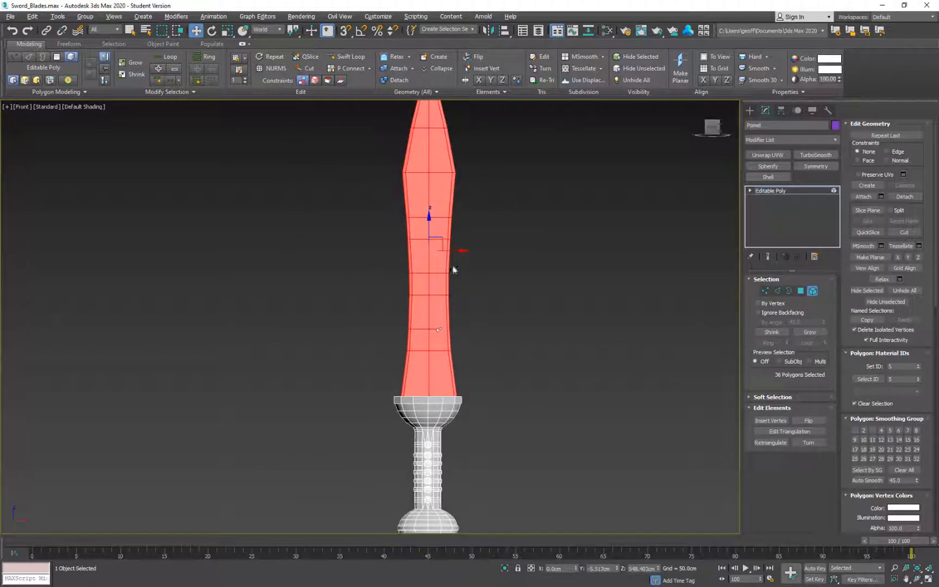
{"action": "scroll", "coordinate": [479, 287], "scroll_direction": "up", "scroll_amount": 8}
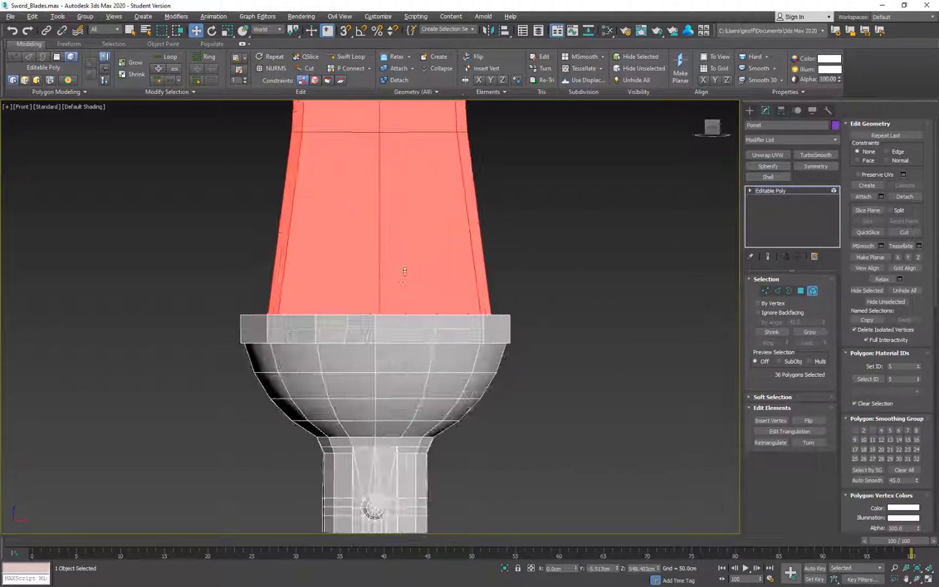
{"action": "left_click_drag", "start_coordinate": [405, 264], "coordinate": [402, 265]}
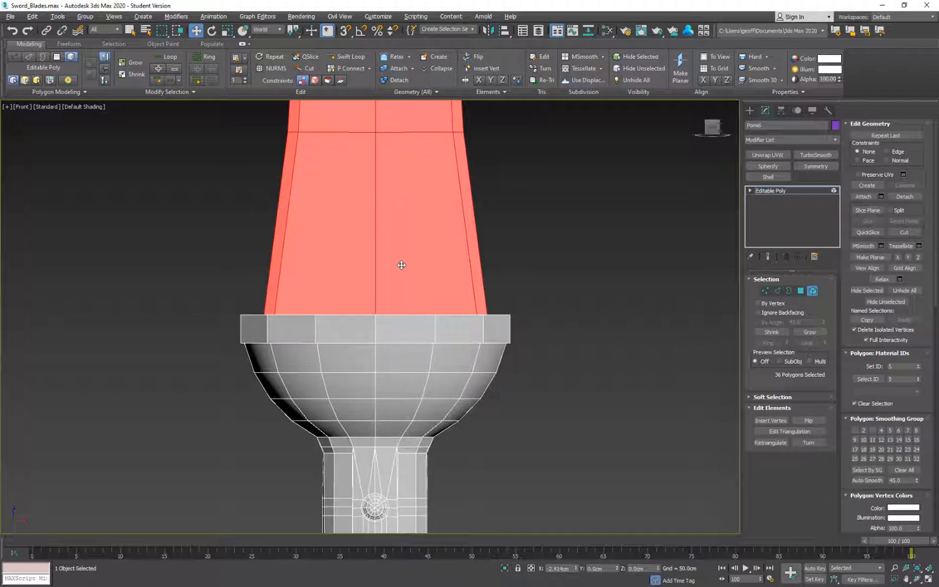
{"action": "scroll", "coordinate": [399, 332], "scroll_direction": "up", "scroll_amount": 8}
{"action": "left_click_drag", "start_coordinate": [348, 279], "coordinate": [349, 279]}
{"action": "scroll", "coordinate": [350, 279], "scroll_direction": "down", "scroll_amount": 8}
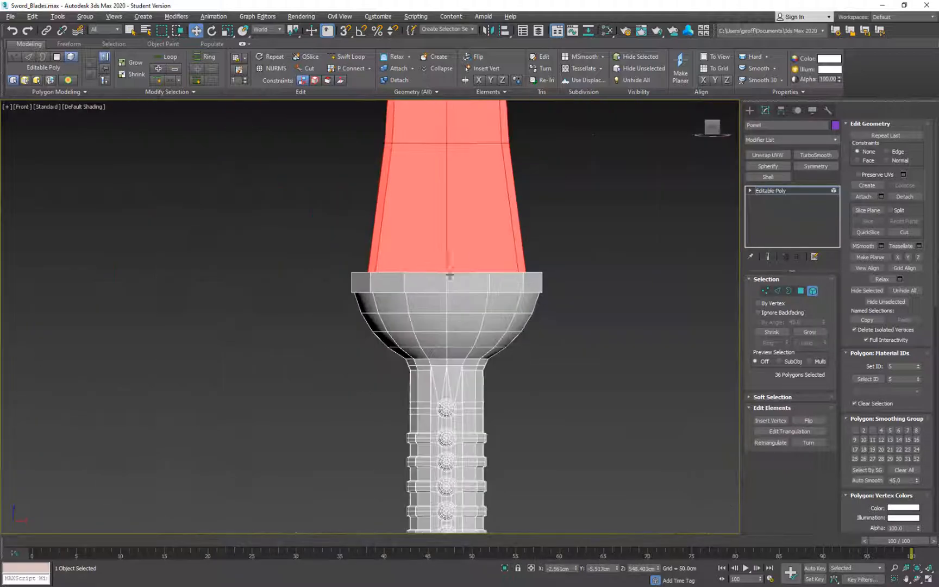
Step: Target weld the guard's inner rim vertex to the blade's bottom corner vertex at one end of the opening
{"action": "scroll", "coordinate": [449, 276], "scroll_direction": "down", "scroll_amount": 2}
{"action": "middle_click_drag", "start_coordinate": [450, 275], "coordinate": [392, 267], "text": "alt"}
{"action": "scroll", "coordinate": [392, 266], "scroll_direction": "up", "scroll_amount": 5}
{"action": "middle_click_drag", "start_coordinate": [544, 328], "coordinate": [413, 370], "text": "alt"}
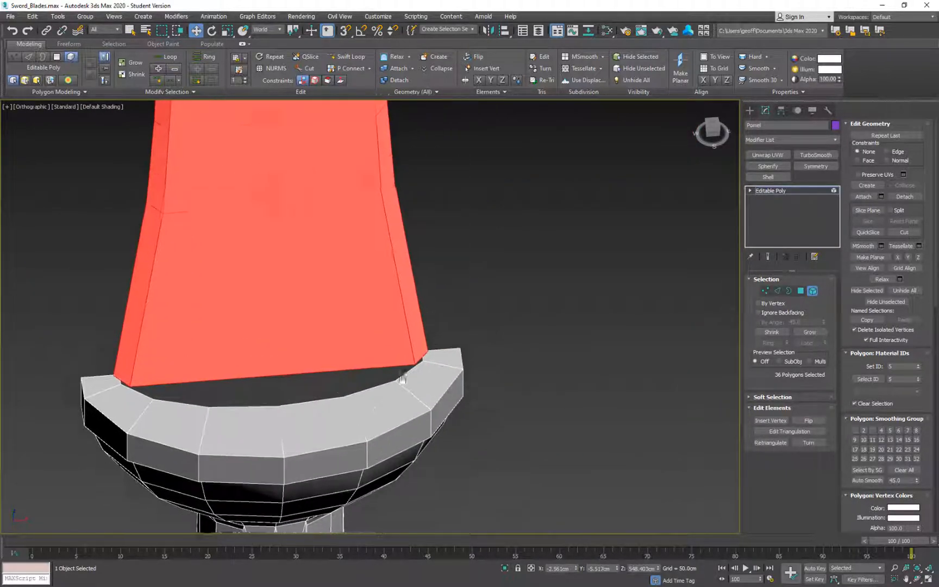
{"action": "scroll", "coordinate": [416, 373], "scroll_direction": "up", "scroll_amount": 5}
{"action": "middle_click_drag", "start_coordinate": [459, 322], "coordinate": [542, 330]}
{"action": "scroll", "coordinate": [543, 329], "scroll_direction": "down", "scroll_amount": 3}
{"action": "middle_click_drag", "start_coordinate": [448, 352], "coordinate": [444, 365]}
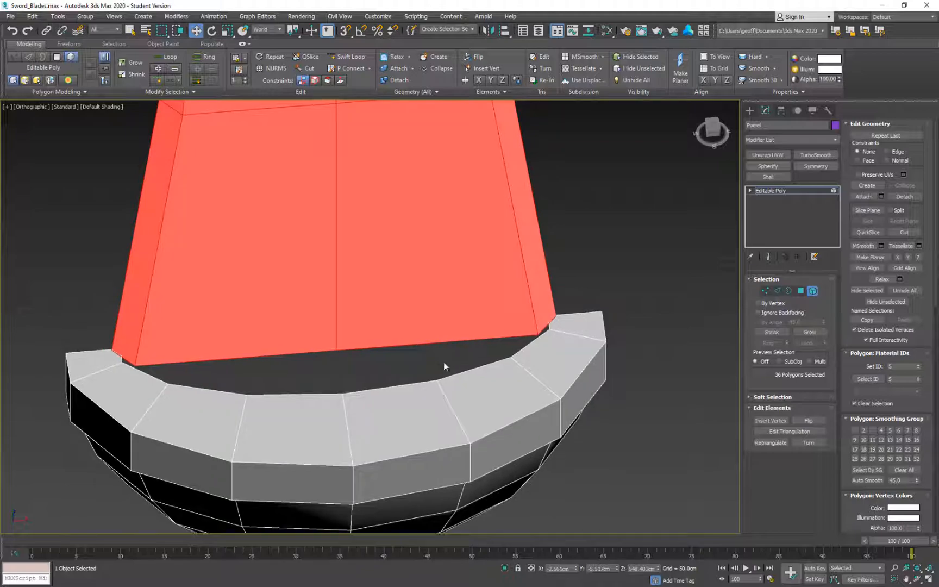
{"action": "right_click", "coordinate": [405, 292]}
{"action": "left_click", "coordinate": [766, 291]}
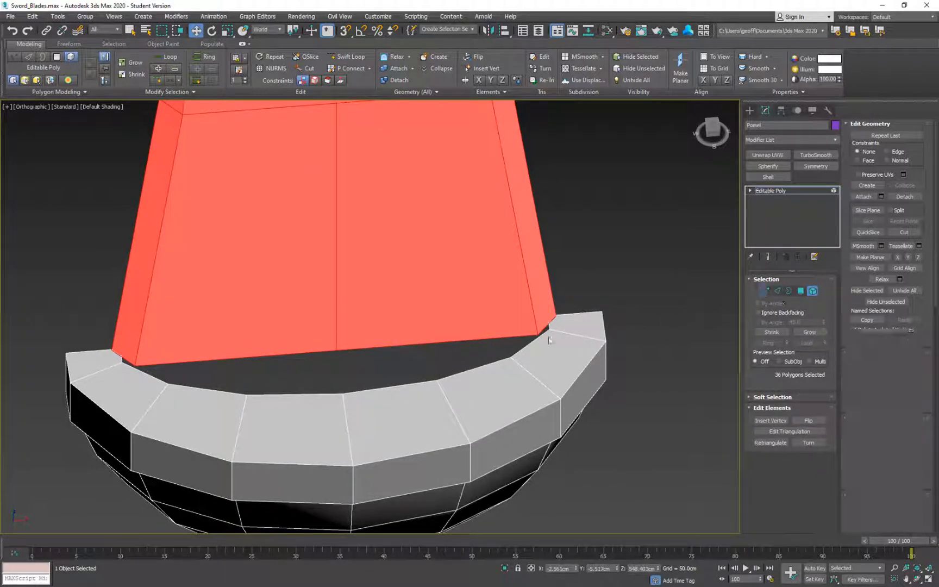
{"action": "right_click", "coordinate": [616, 243]}
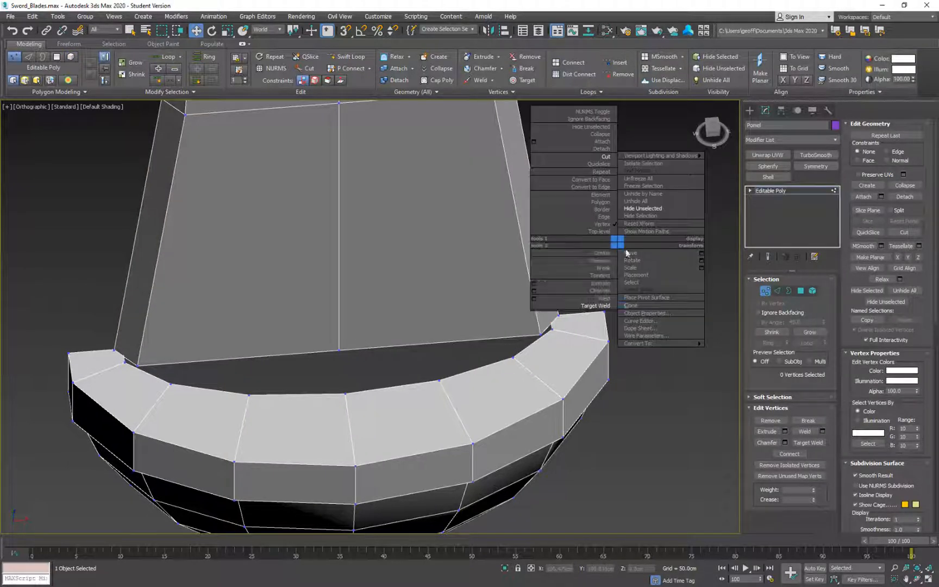
{"action": "left_click", "coordinate": [571, 313]}
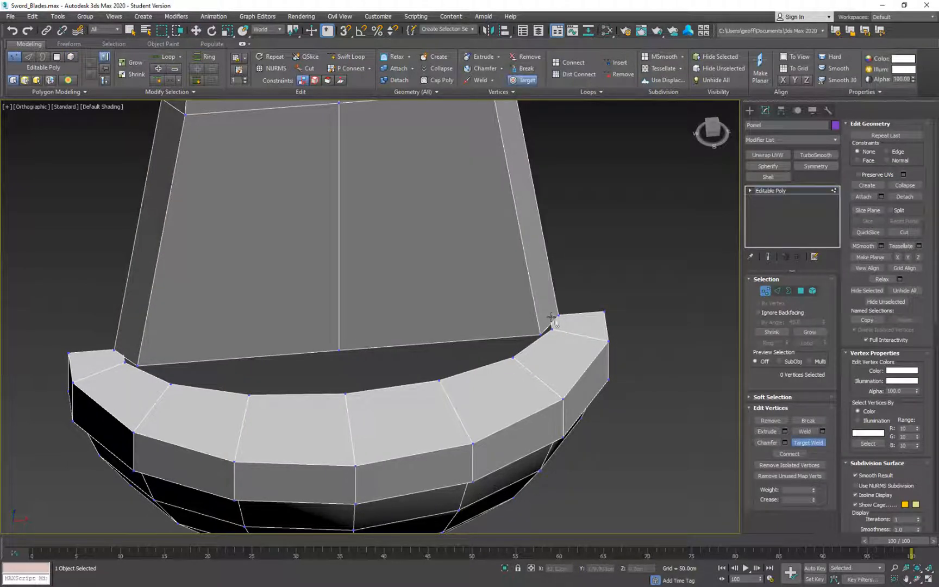
{"action": "left_click", "coordinate": [559, 316]}
{"action": "left_click", "coordinate": [540, 333]}
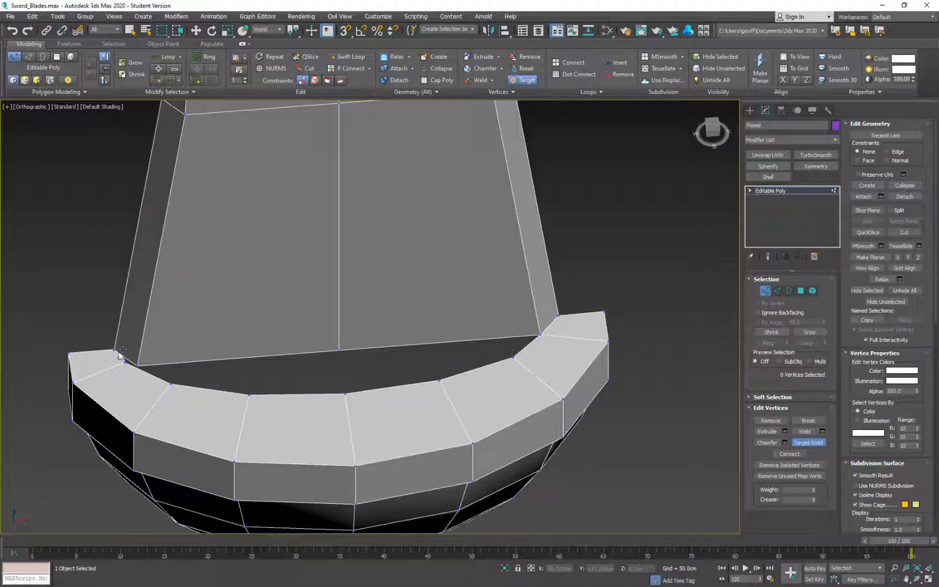
Step: Target weld the rim and blade corner vertices at the opposite end of the opening, and end the welding
{"action": "left_click", "coordinate": [139, 367]}
{"action": "middle_click_drag", "start_coordinate": [396, 354], "coordinate": [349, 311]}
{"action": "scroll", "coordinate": [350, 311], "scroll_direction": "down", "scroll_amount": 3}
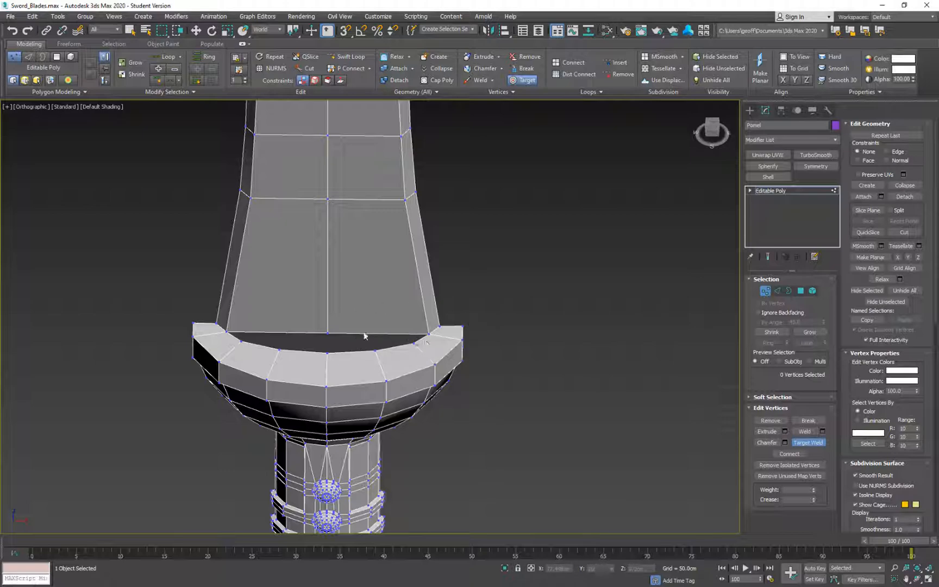
{"action": "middle_click_drag", "start_coordinate": [374, 308], "coordinate": [365, 330]}
{"action": "right_click", "coordinate": [477, 355]}
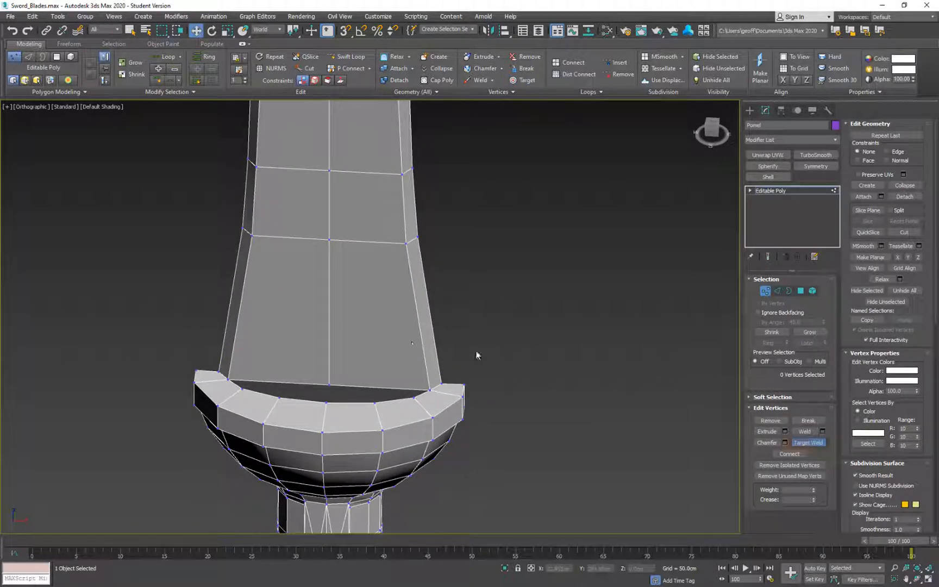
Step: Connect the rings of crosswise edges on both halves of the blade using 1 segment and a slide of 20
{"action": "left_click", "coordinate": [778, 291]}
{"action": "middle_click_drag", "start_coordinate": [385, 197], "coordinate": [413, 480]}
{"action": "scroll", "coordinate": [414, 480], "scroll_direction": "down", "scroll_amount": 4}
{"action": "left_click", "coordinate": [379, 241]}
{"action": "left_click", "coordinate": [402, 242], "text": "ctrl"}
{"action": "middle_click_drag", "start_coordinate": [485, 334], "coordinate": [483, 278]}
{"action": "key", "text": "alt+r"}
{"action": "middle_click_drag", "start_coordinate": [526, 371], "coordinate": [510, 310], "text": "alt"}
{"action": "middle_click_drag", "start_coordinate": [510, 310], "coordinate": [508, 293]}
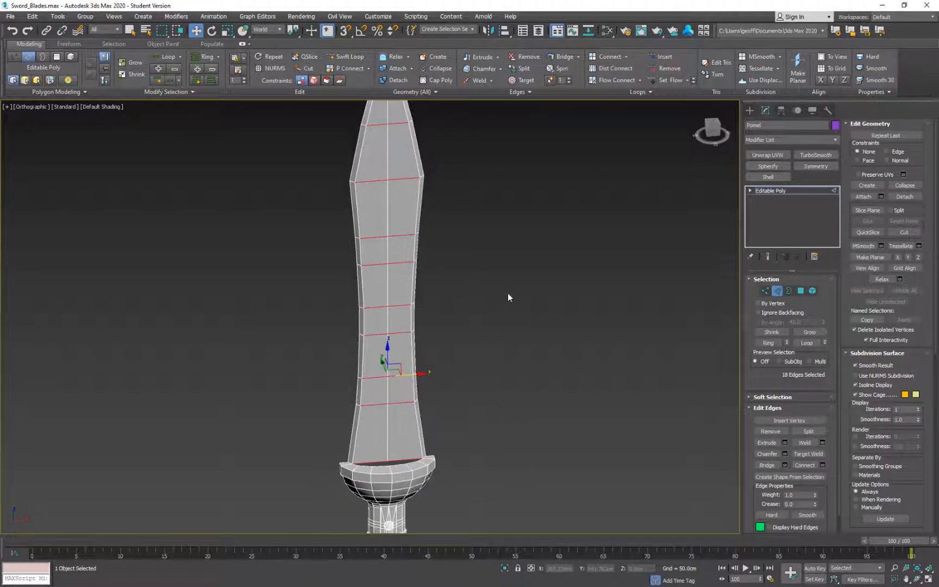
{"action": "right_click", "coordinate": [511, 310]}
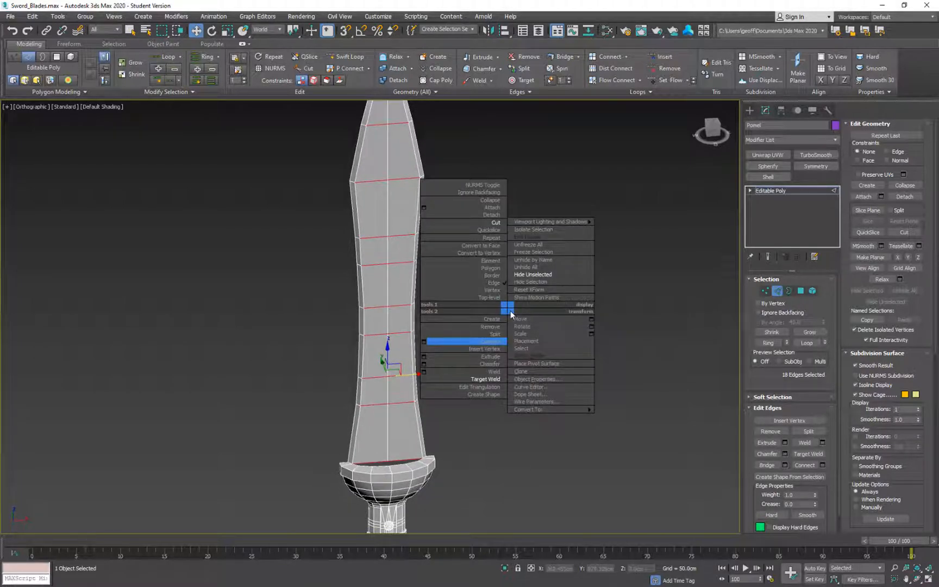
{"action": "left_click", "coordinate": [649, 350]}
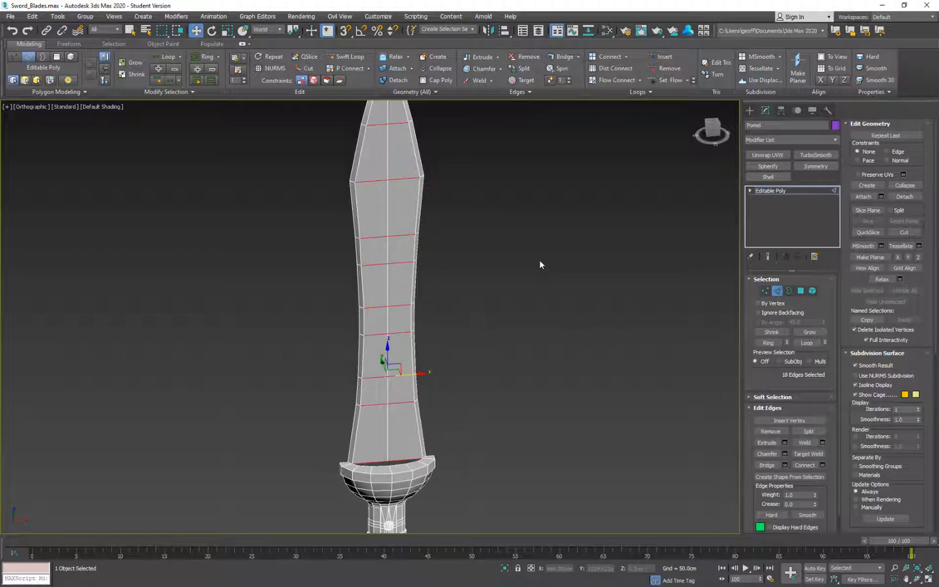
{"action": "right_click", "coordinate": [540, 264]}
{"action": "left_click", "coordinate": [535, 294]}
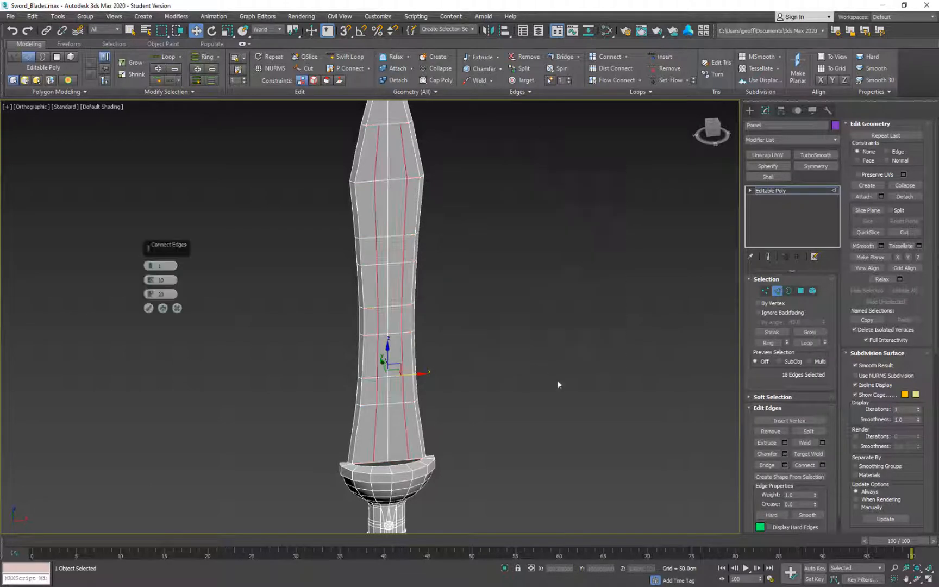
{"action": "middle_click_drag", "start_coordinate": [419, 120], "coordinate": [441, 357]}
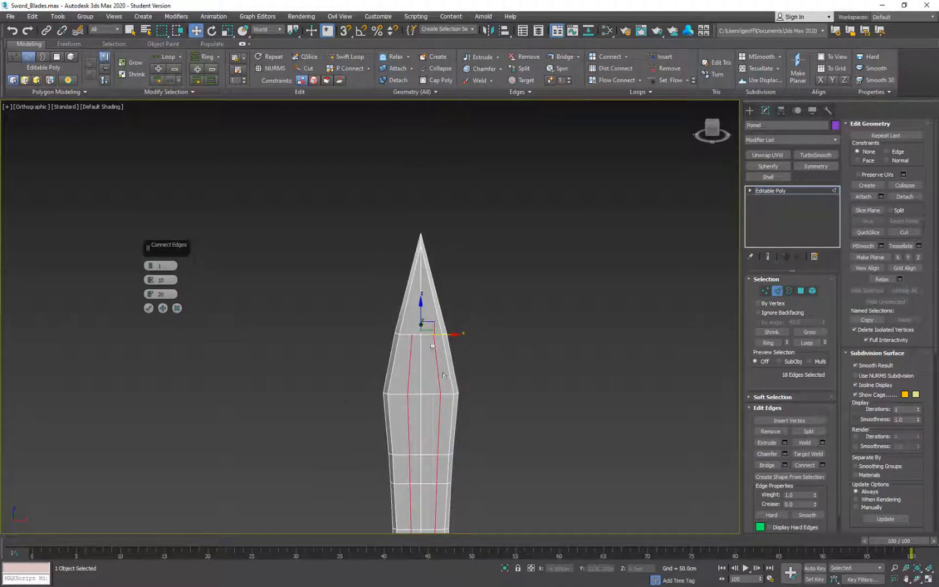
{"action": "scroll", "coordinate": [440, 356], "scroll_direction": "up", "scroll_amount": 5}
{"action": "left_click", "coordinate": [377, 412]}
{"action": "key", "text": "ctrl+z"}
{"action": "left_click", "coordinate": [148, 308]}
{"action": "left_click", "coordinate": [409, 411]}
{"action": "left_click", "coordinate": [377, 412]}
{"action": "left_click", "coordinate": [349, 372]}
{"action": "left_click", "coordinate": [426, 356]}
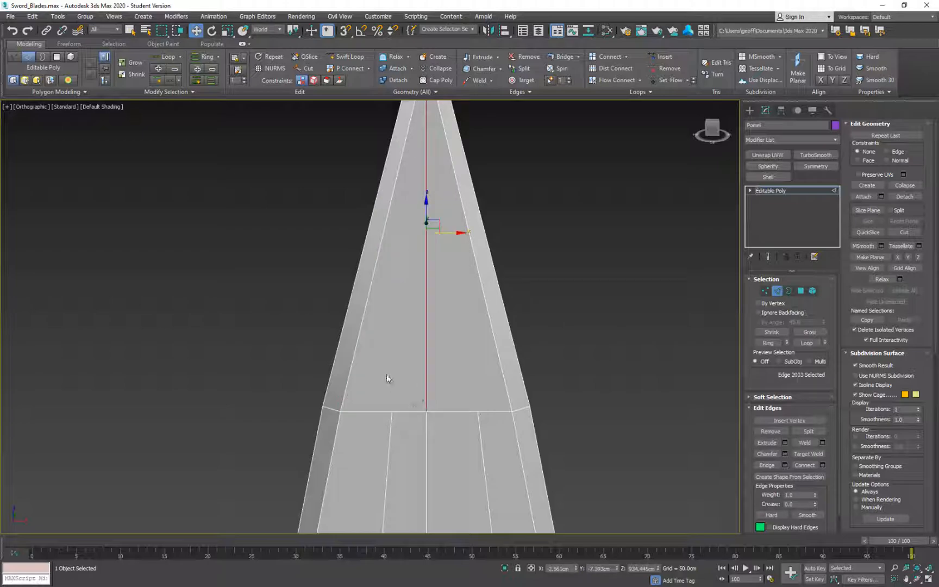
{"action": "scroll", "coordinate": [423, 402], "scroll_direction": "down", "scroll_amount": 4}
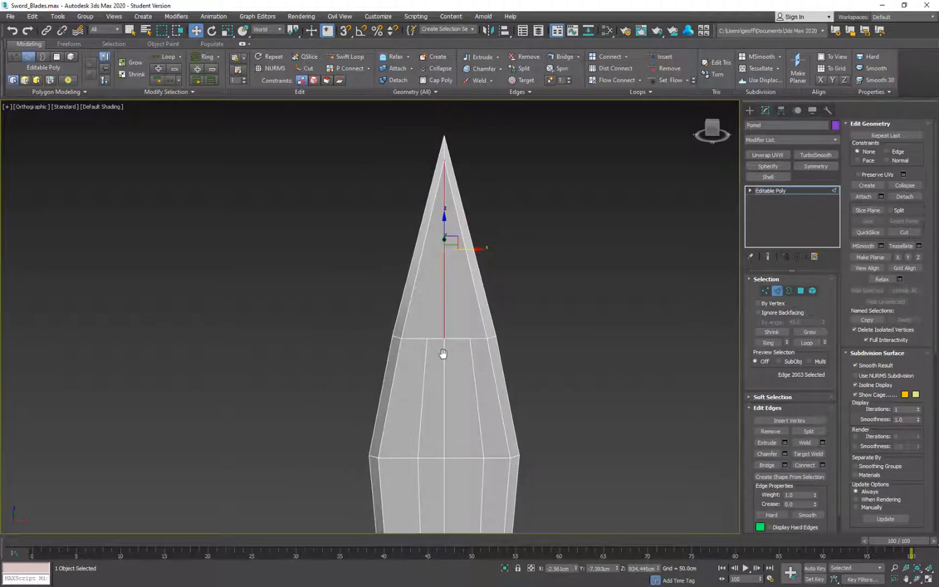
{"action": "left_click", "coordinate": [468, 459]}
{"action": "key", "text": "alt+r"}
{"action": "left_click", "coordinate": [436, 338]}
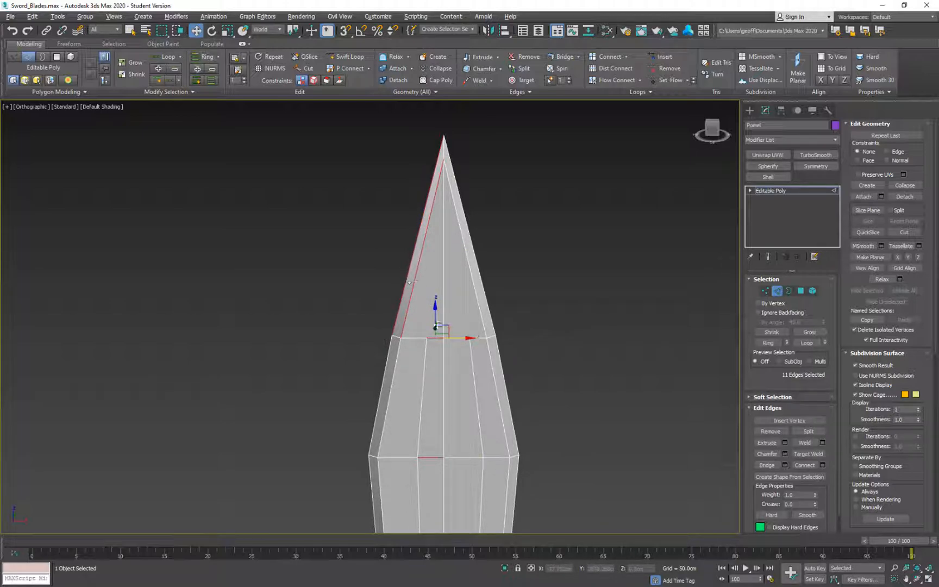
{"action": "left_click", "coordinate": [577, 437]}
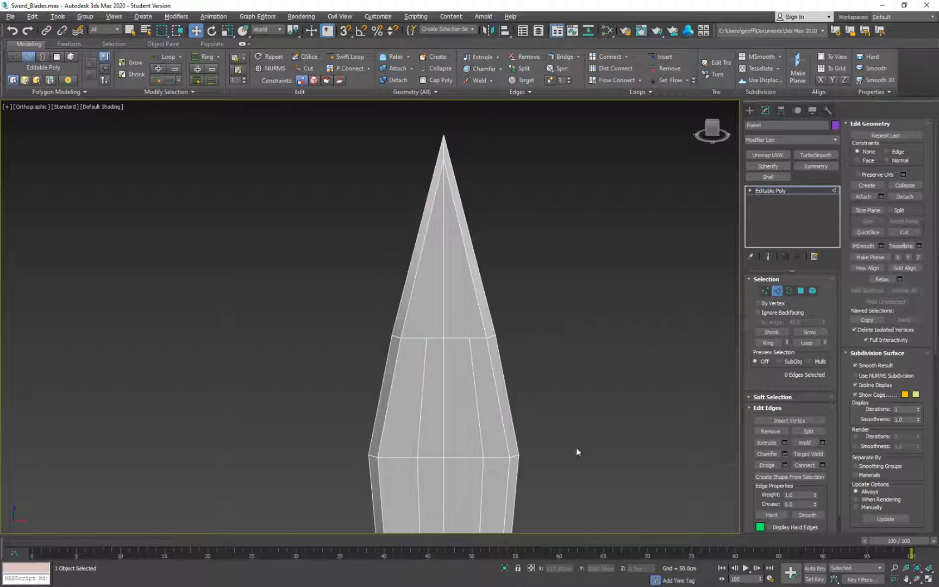
Step: Undo the recent edge selections and the connection with slide 20, returning to the selected rings of crosswise blade edges
{"action": "scroll", "coordinate": [543, 433], "scroll_direction": "down", "scroll_amount": 1}
{"action": "middle_click_drag", "start_coordinate": [543, 433], "coordinate": [537, 311]}
{"action": "scroll", "coordinate": [536, 309], "scroll_direction": "down", "scroll_amount": 1}
{"action": "scroll", "coordinate": [509, 292], "scroll_direction": "up", "scroll_amount": 2}
{"action": "mouse_move", "coordinate": [531, 357]}
{"action": "middle_mouse_down", "text": "alt"}
{"action": "mouse_move", "coordinate": [544, 351]}
{"action": "mouse_move", "coordinate": [536, 349]}
{"action": "middle_mouse_up", "text": "alt"}
{"action": "key", "text": "ctrl+z"}
{"action": "key", "text": "ctrl+z"}
{"action": "key", "text": "ctrl+z"}
{"action": "key", "text": "ctrl+z"}
{"action": "key", "text": "ctrl+z"}
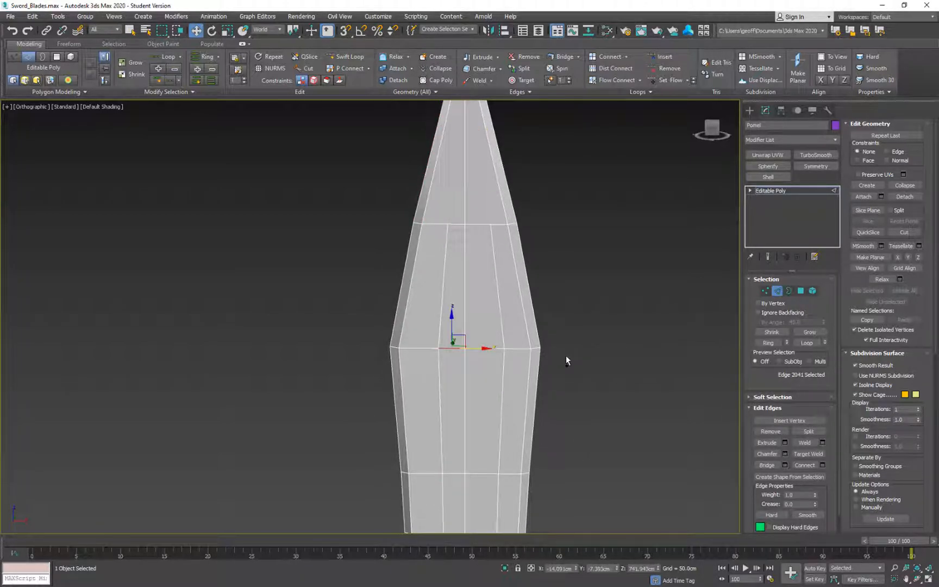
{"action": "key", "text": "ctrl+z"}
{"action": "key", "text": "ctrl+z"}
{"action": "key", "text": "ctrl+z"}
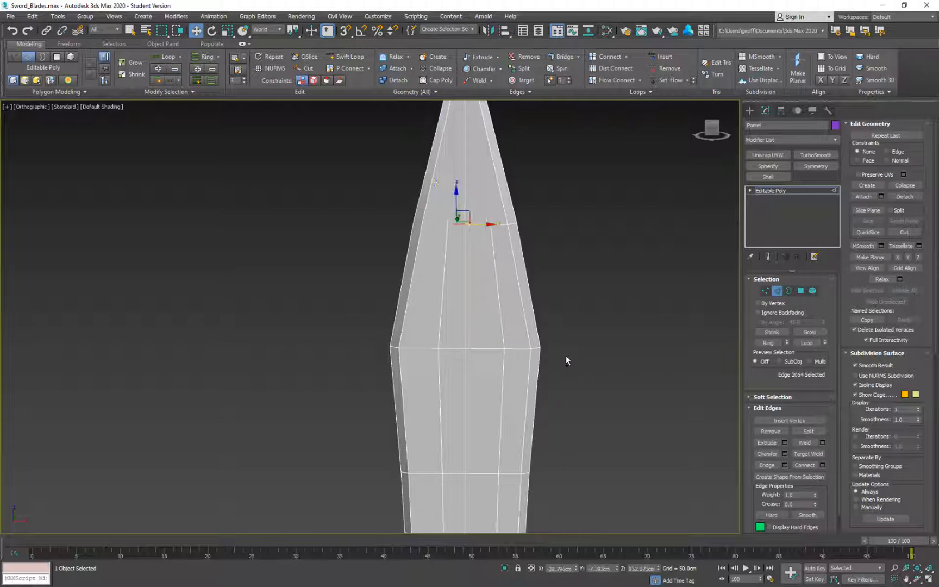
Step: Connect the selected crosswise edges on both blade halves again with 1 segment and a slide of 0
{"action": "right_click", "coordinate": [544, 332]}
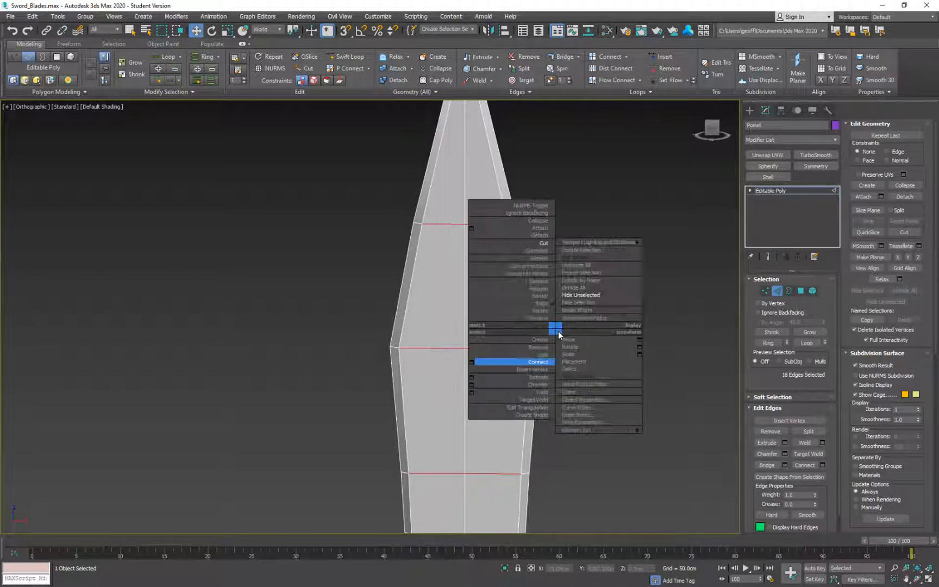
{"action": "left_click", "coordinate": [479, 361]}
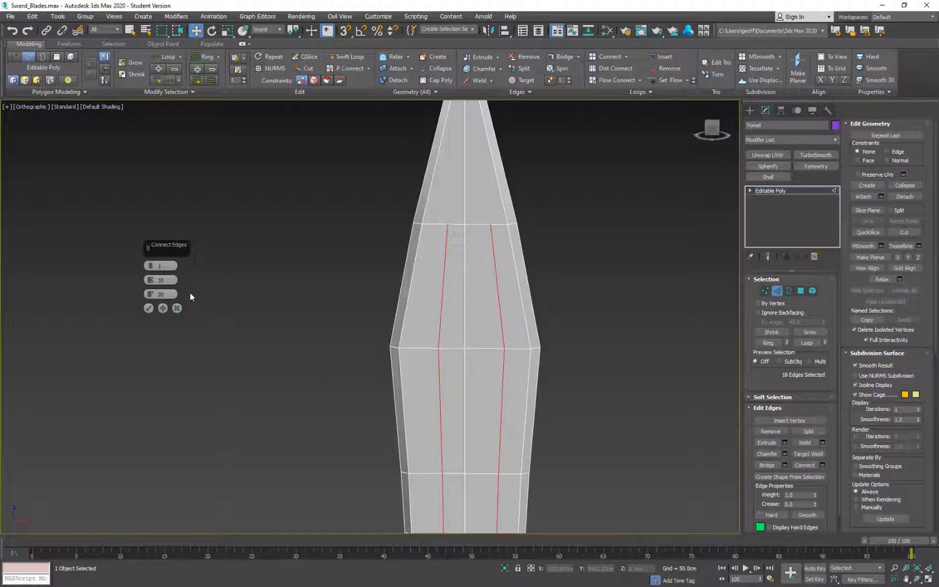
{"action": "left_click_drag", "start_coordinate": [172, 294], "coordinate": [123, 293]}
{"action": "type", "text": "0"}
{"action": "key", "text": "Return"}
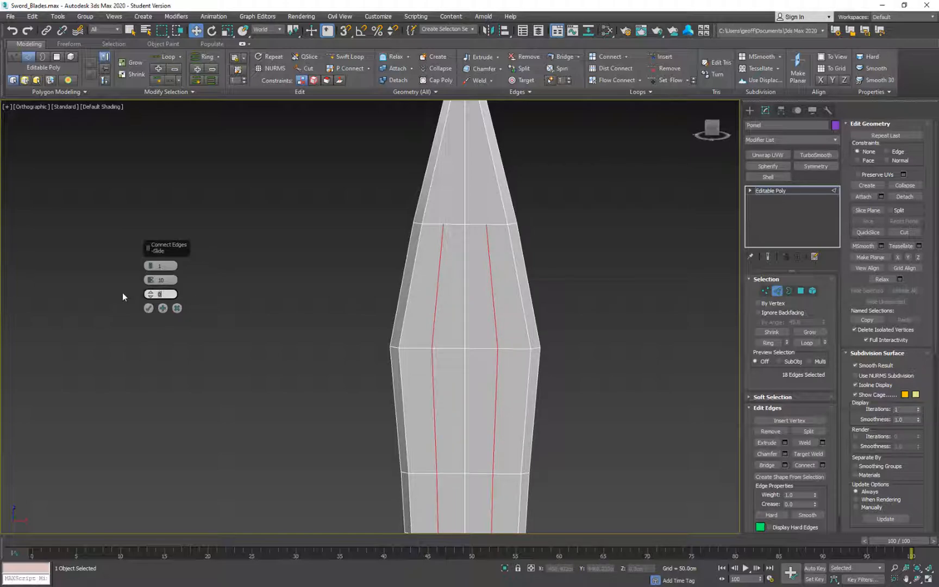
{"action": "left_click", "coordinate": [148, 308]}
Step: Start bridging the gap at the blade's base, joining the two middle blade edges to the matching edges of the guard's inner rim
{"action": "middle_click_drag", "start_coordinate": [552, 376], "coordinate": [513, 267]}
{"action": "scroll", "coordinate": [474, 448], "scroll_direction": "up", "scroll_amount": 2}
{"action": "scroll", "coordinate": [399, 240], "scroll_direction": "down", "scroll_amount": 4}
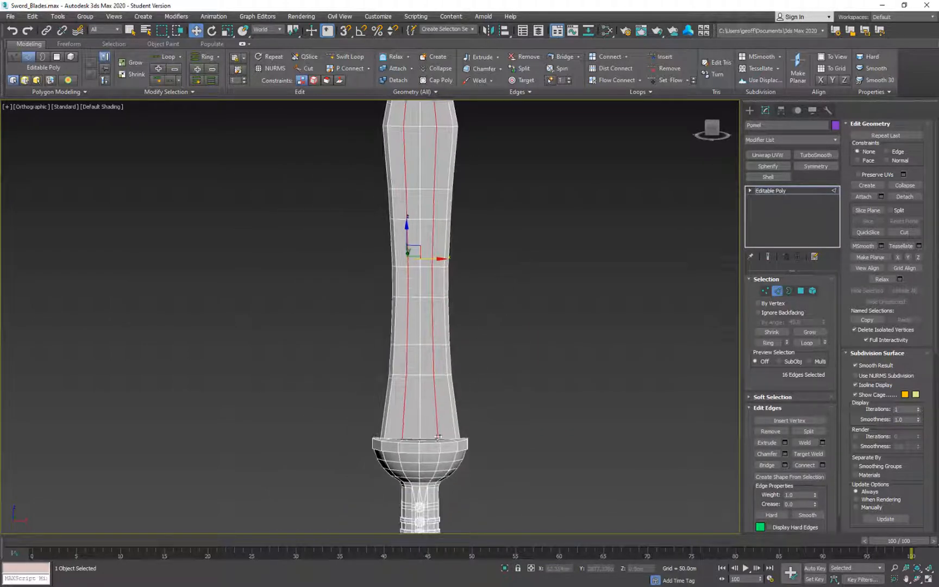
{"action": "middle_click_drag", "start_coordinate": [438, 470], "coordinate": [466, 357]}
{"action": "scroll", "coordinate": [467, 337], "scroll_direction": "up", "scroll_amount": 9}
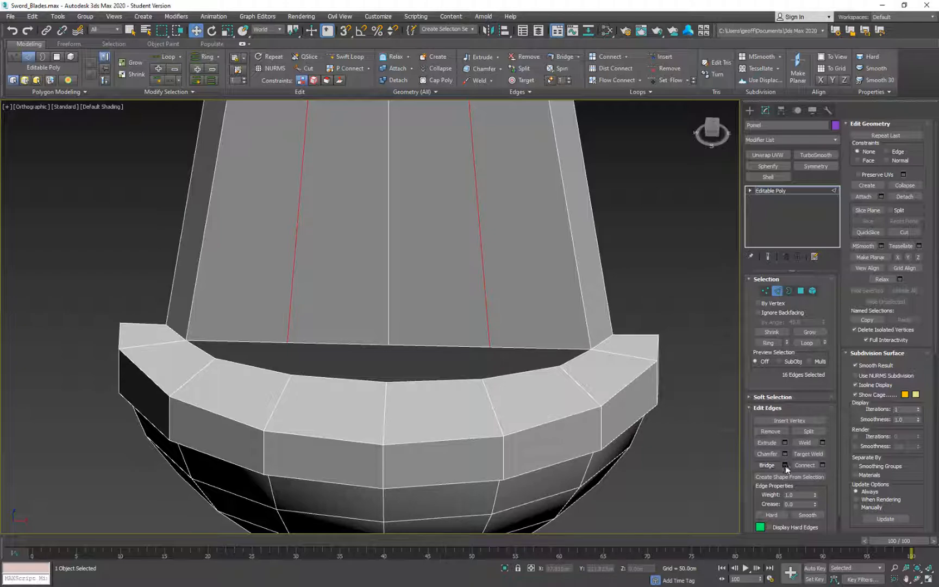
{"action": "left_click", "coordinate": [430, 382]}
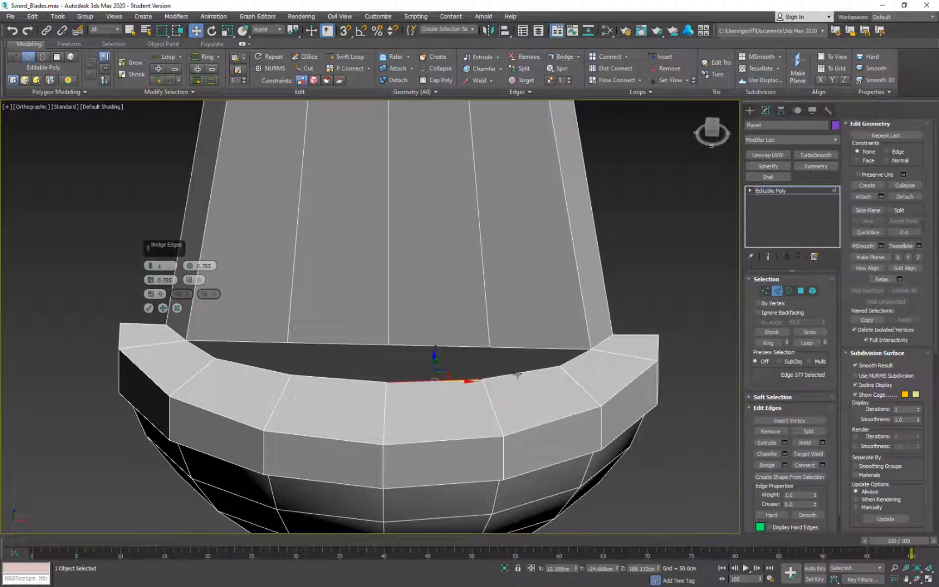
{"action": "left_click", "coordinate": [461, 346], "text": "ctrl"}
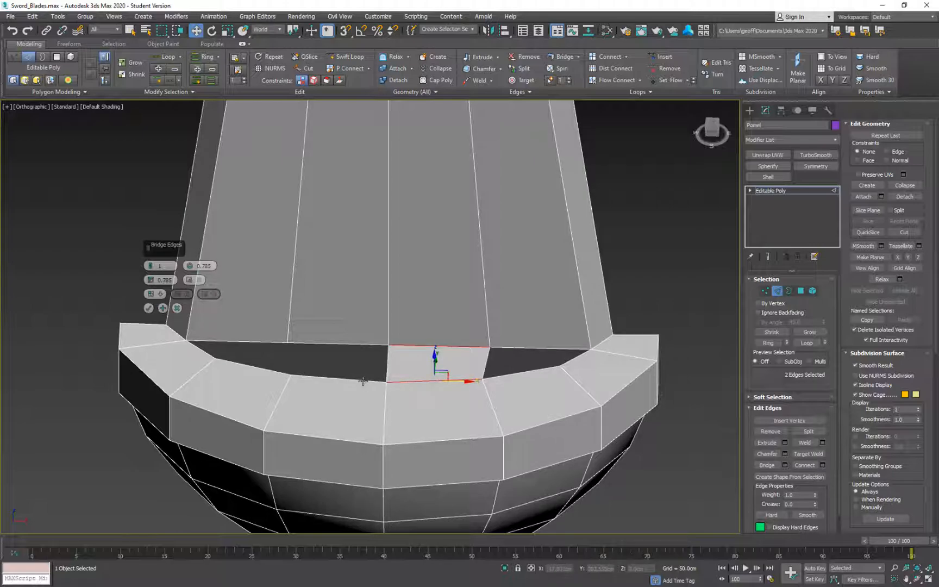
{"action": "left_click", "coordinate": [363, 382], "text": "ctrl"}
{"action": "left_click", "coordinate": [351, 344], "text": "ctrl"}
Step: Bridge the two outer blade edges to the matching guard rim edges and accept the bridges
{"action": "left_click", "coordinate": [254, 367], "text": "ctrl"}
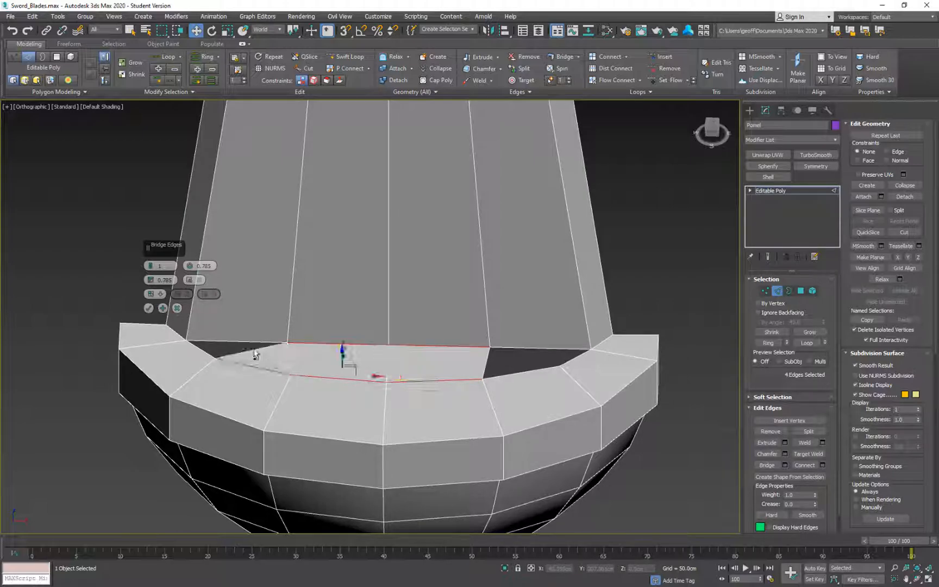
{"action": "left_click", "coordinate": [250, 341], "text": "ctrl"}
{"action": "left_click", "coordinate": [521, 374], "text": "ctrl"}
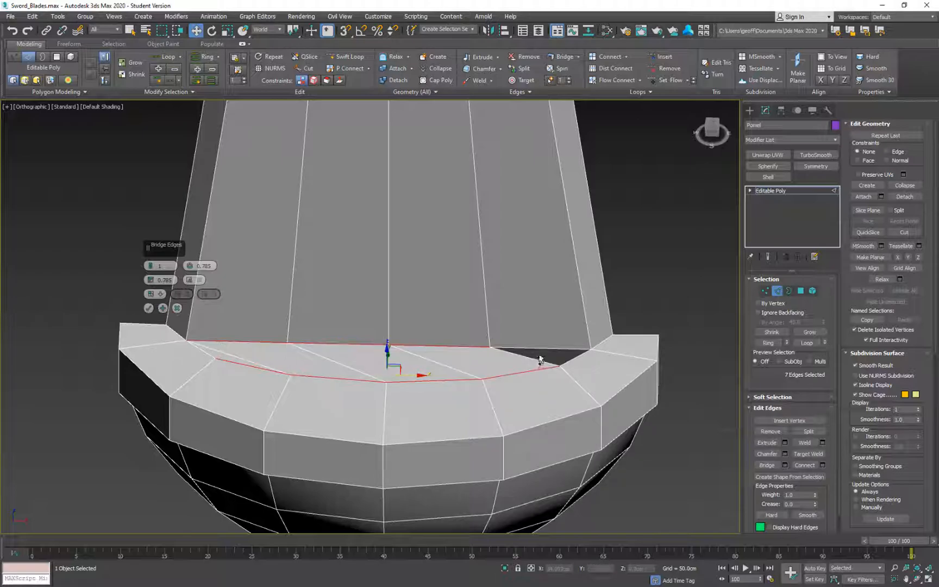
{"action": "left_click", "coordinate": [544, 348], "text": "ctrl"}
{"action": "middle_click_drag", "start_coordinate": [591, 369], "coordinate": [491, 371], "text": "alt"}
{"action": "left_click", "coordinate": [149, 309]}
{"action": "scroll", "coordinate": [512, 383], "scroll_direction": "down", "scroll_amount": 8}
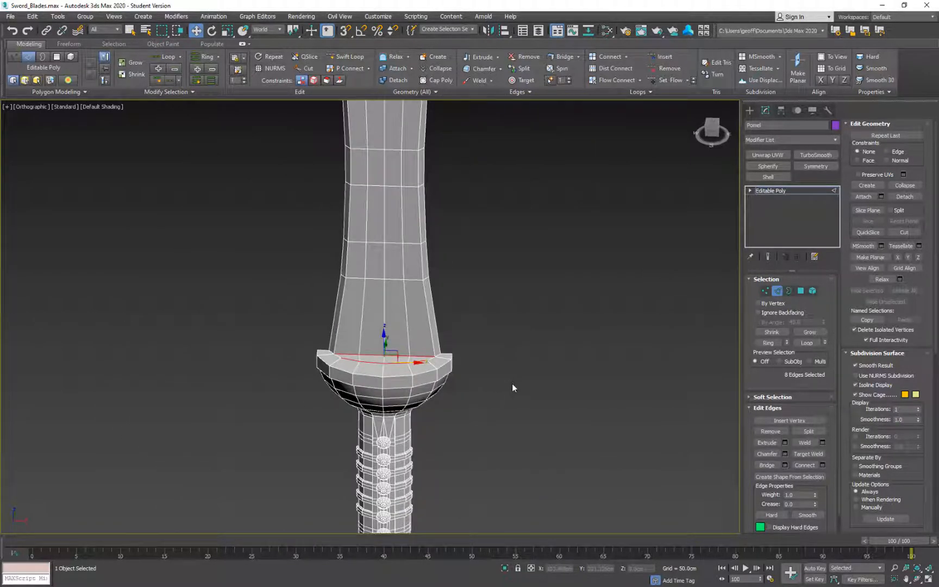
Step: Leave edge editing and try mirroring the half sword with a Symmetry modifier on the Y axis with Flip enabled
{"action": "middle_click_drag", "start_coordinate": [562, 380], "coordinate": [558, 358], "text": "alt"}
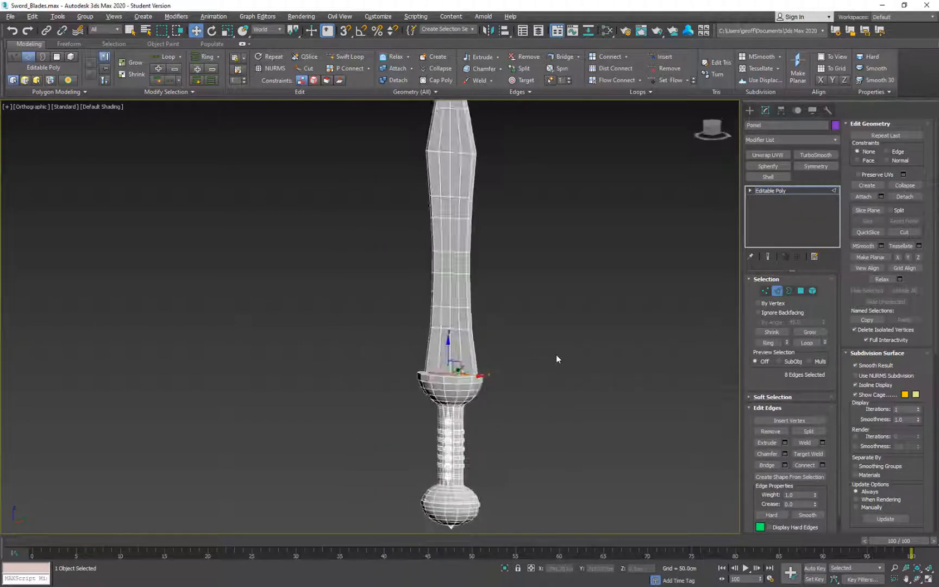
{"action": "middle_click_drag", "start_coordinate": [499, 430], "coordinate": [449, 252], "text": "alt"}
{"action": "middle_click_drag", "start_coordinate": [458, 375], "coordinate": [450, 375], "text": "alt"}
{"action": "left_click", "coordinate": [779, 292]}
{"action": "left_click", "coordinate": [816, 167]}
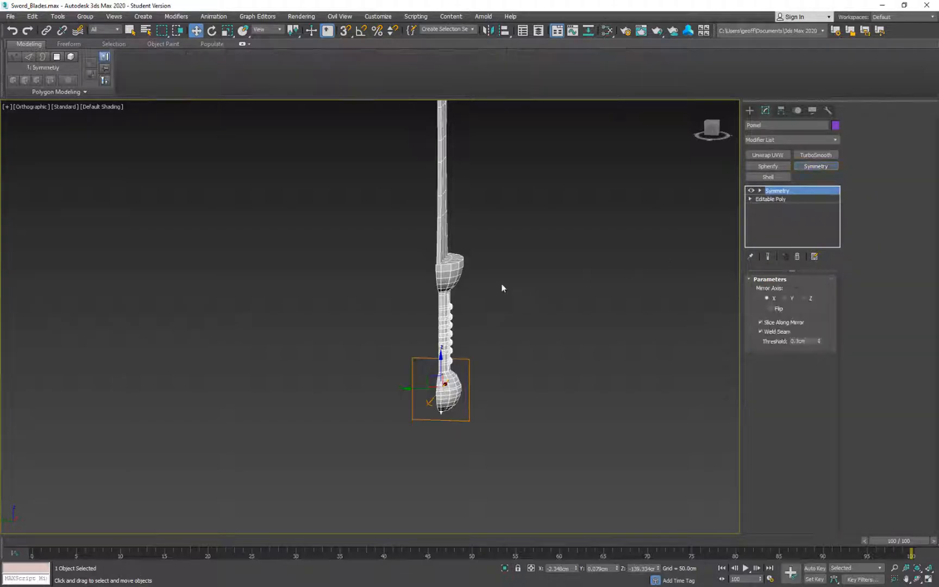
{"action": "left_click", "coordinate": [773, 310]}
{"action": "left_click", "coordinate": [786, 298]}
{"action": "middle_click_drag", "start_coordinate": [695, 326], "coordinate": [478, 237], "text": "alt"}
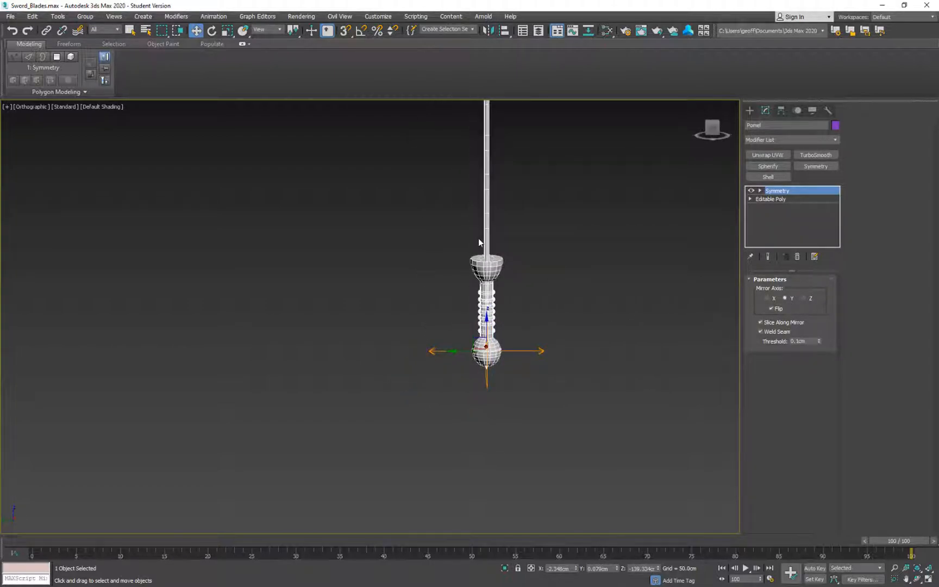
Step: Check the mirrored seam on the guard in the left view and raise the Symmetry weld threshold to 0.42 cm
{"action": "scroll", "coordinate": [489, 251], "scroll_direction": "up", "scroll_amount": 10}
{"action": "scroll", "coordinate": [510, 306], "scroll_direction": "down", "scroll_amount": 3}
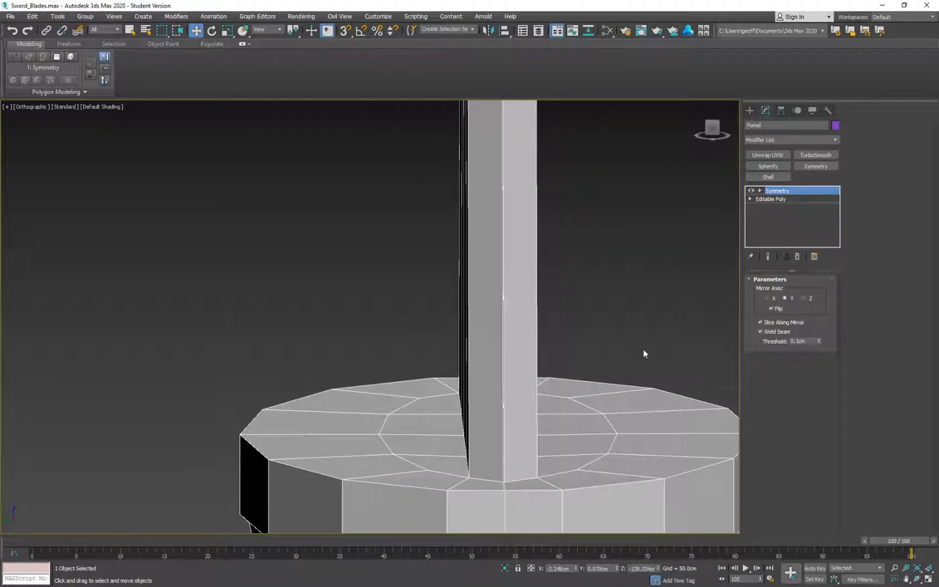
{"action": "scroll", "coordinate": [644, 354], "scroll_direction": "down", "scroll_amount": 3}
{"action": "middle_click_drag", "start_coordinate": [604, 325], "coordinate": [522, 244]}
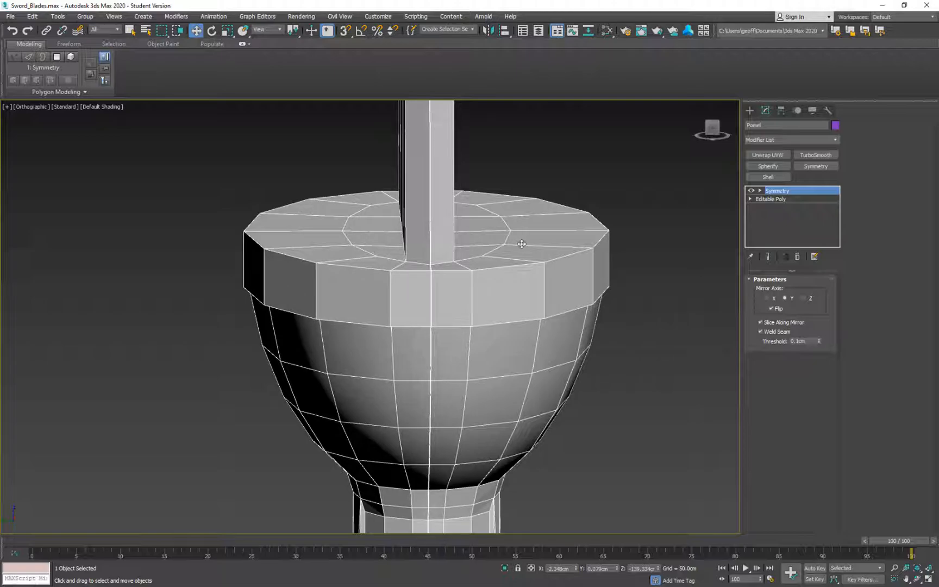
{"action": "scroll", "coordinate": [497, 333], "scroll_direction": "down", "scroll_amount": 5}
{"action": "key", "text": "l"}
{"action": "scroll", "coordinate": [466, 279], "scroll_direction": "up", "scroll_amount": 15}
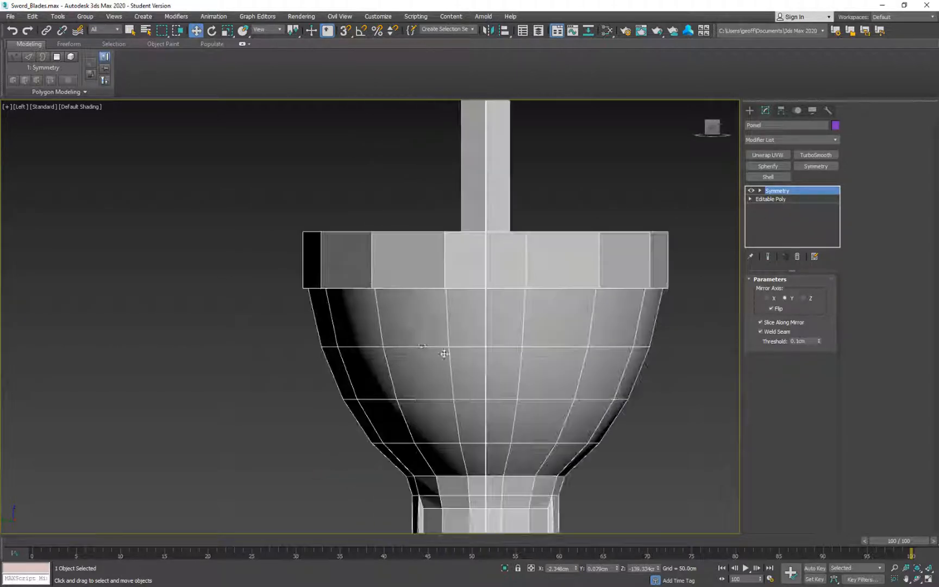
{"action": "middle_click_drag", "start_coordinate": [497, 341], "coordinate": [509, 226]}
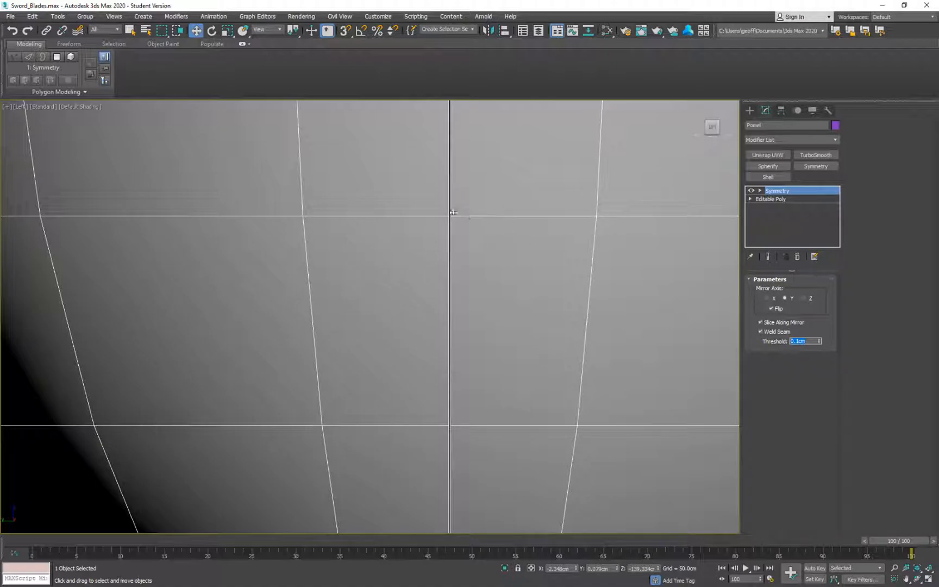
{"action": "scroll", "coordinate": [436, 294], "scroll_direction": "down", "scroll_amount": 6}
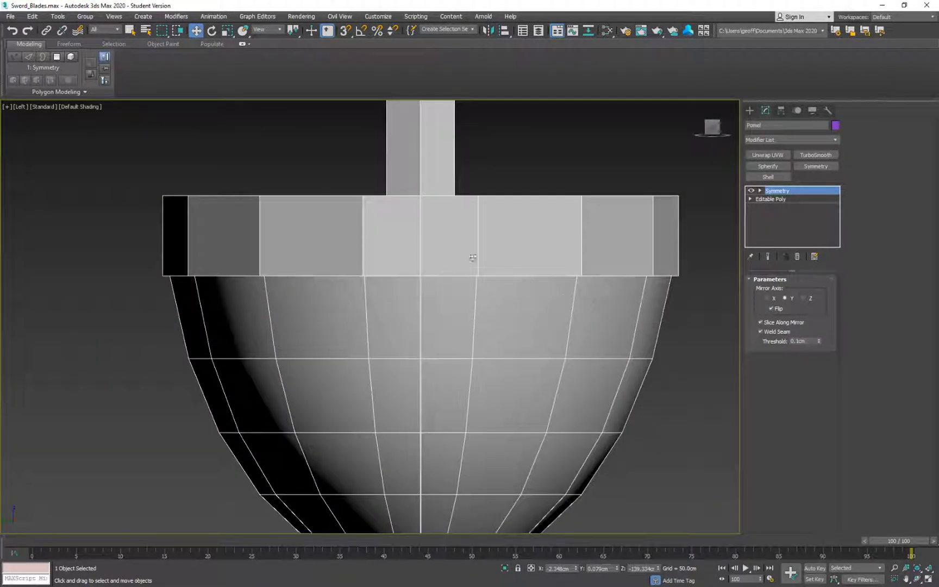
{"action": "scroll", "coordinate": [473, 257], "scroll_direction": "up", "scroll_amount": 6}
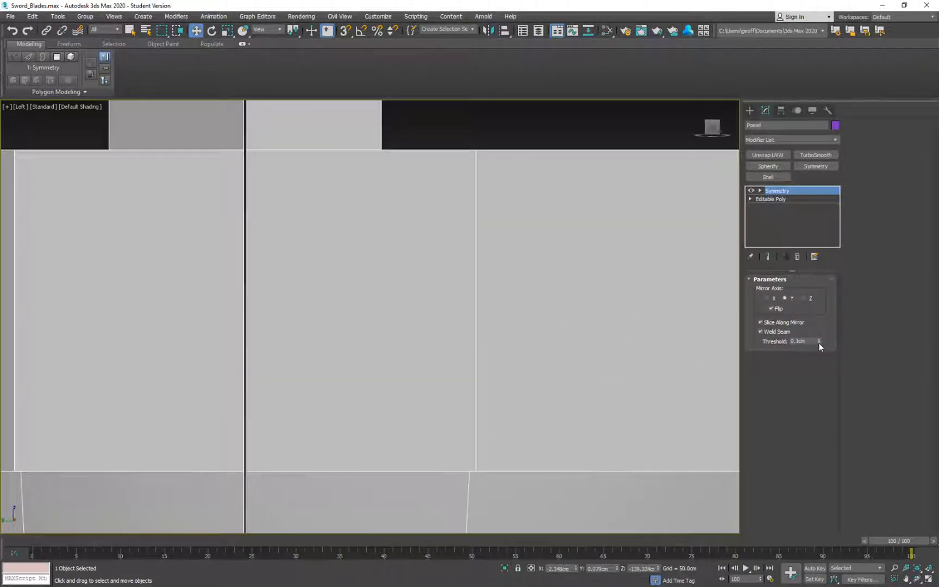
{"action": "mouse_move", "coordinate": [823, 340]}
{"action": "left_mouse_down"}
{"action": "mouse_move", "coordinate": [827, 332]}
{"action": "mouse_move", "coordinate": [830, 342]}
{"action": "mouse_move", "coordinate": [832, 304]}
{"action": "mouse_move", "coordinate": [833, 357]}
{"action": "mouse_move", "coordinate": [831, 327]}
{"action": "left_mouse_up"}
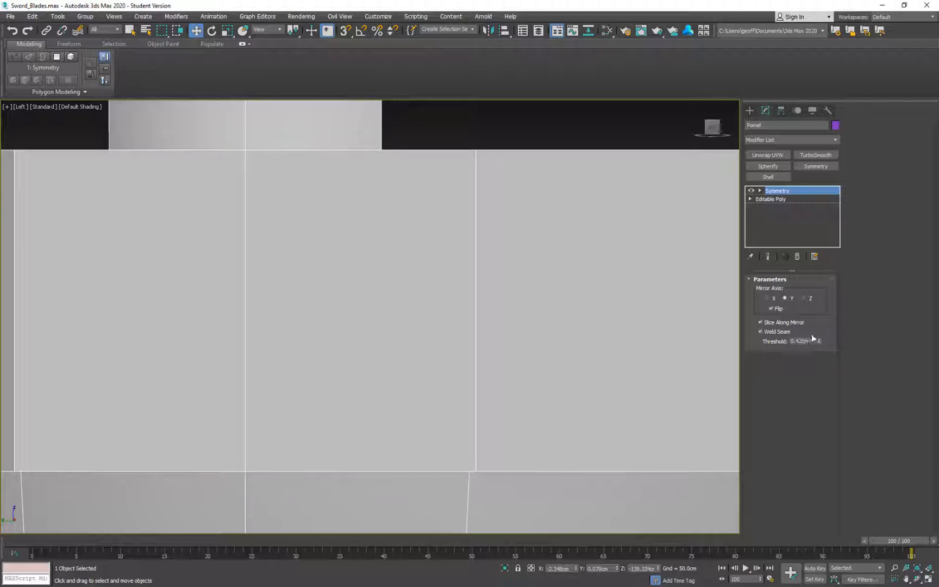
Step: Remove the Symmetry modifier and inspect the open edge of the half model up close
{"action": "scroll", "coordinate": [430, 264], "scroll_direction": "down", "scroll_amount": 6}
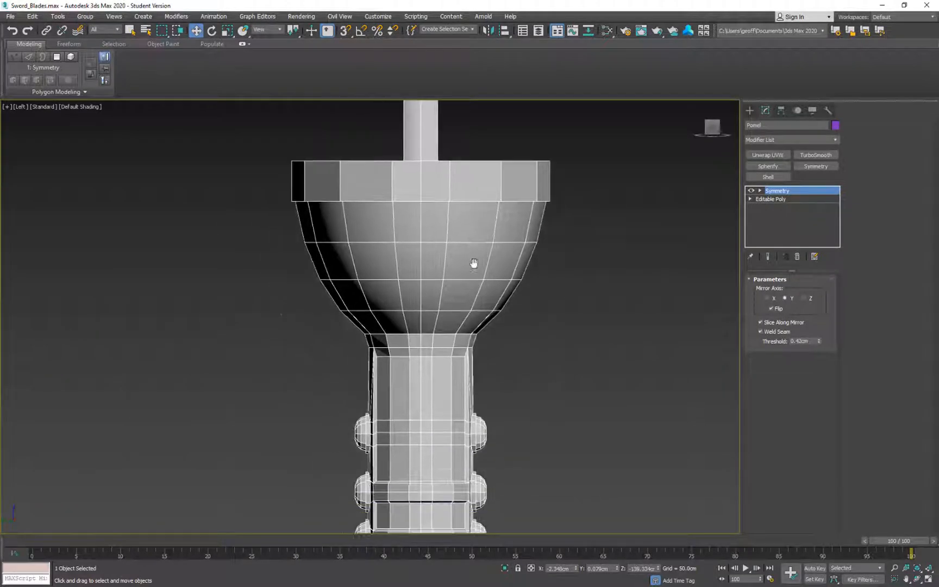
{"action": "left_click", "coordinate": [798, 259]}
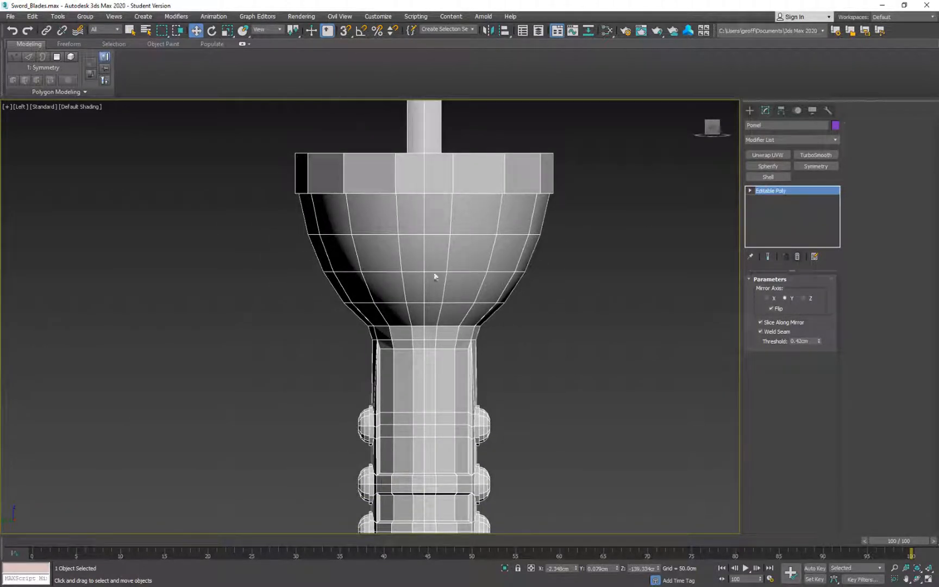
{"action": "scroll", "coordinate": [479, 307], "scroll_direction": "down", "scroll_amount": 6}
{"action": "scroll", "coordinate": [499, 269], "scroll_direction": "up", "scroll_amount": 10}
{"action": "scroll", "coordinate": [489, 269], "scroll_direction": "up", "scroll_amount": 4}
{"action": "middle_click_drag", "start_coordinate": [386, 368], "coordinate": [530, 255]}
{"action": "scroll", "coordinate": [448, 388], "scroll_direction": "up", "scroll_amount": 5}
{"action": "middle_click_drag", "start_coordinate": [450, 306], "coordinate": [494, 183]}
{"action": "middle_click_drag", "start_coordinate": [410, 378], "coordinate": [450, 329]}
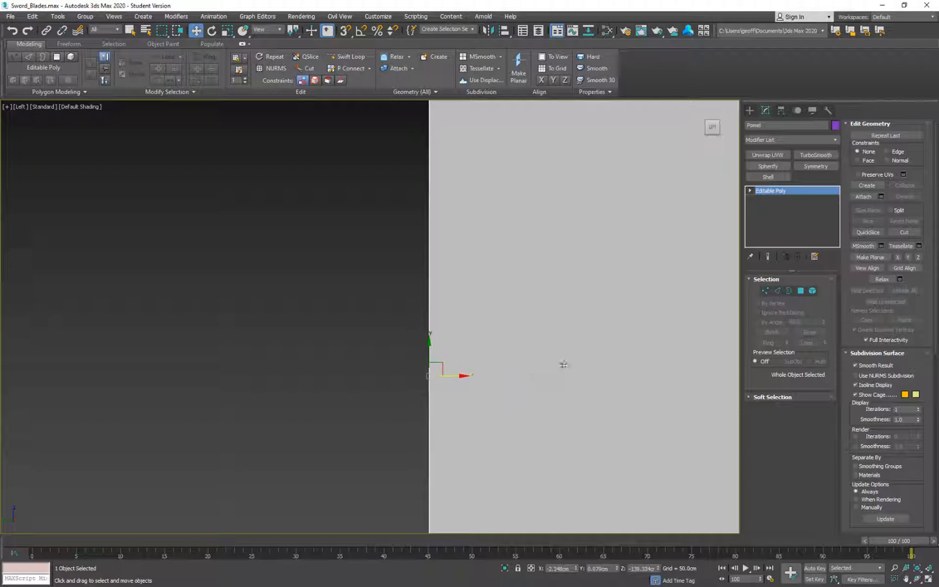
Step: Apply Symmetry again with the Y mirror axis and Flip enabled
{"action": "left_click", "coordinate": [812, 165]}
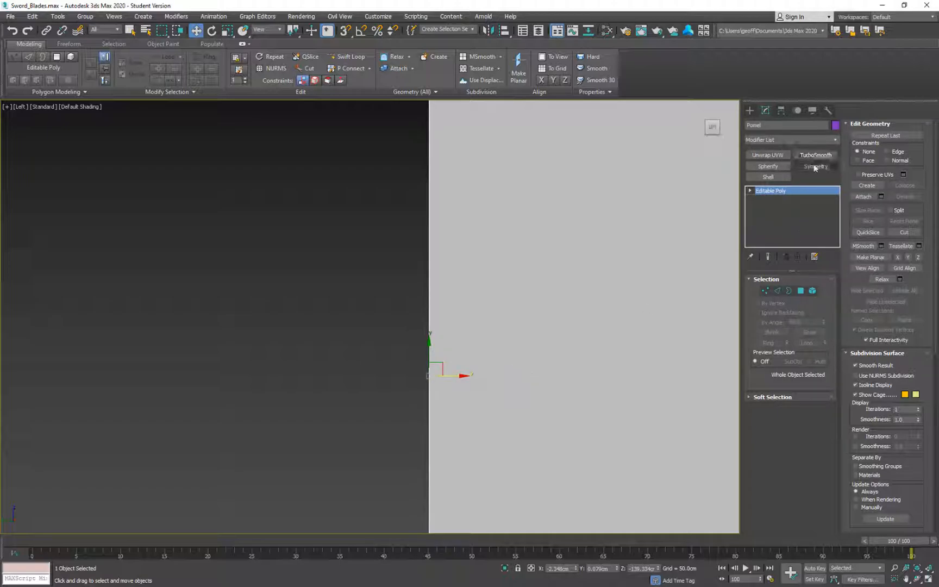
{"action": "left_click", "coordinate": [785, 298]}
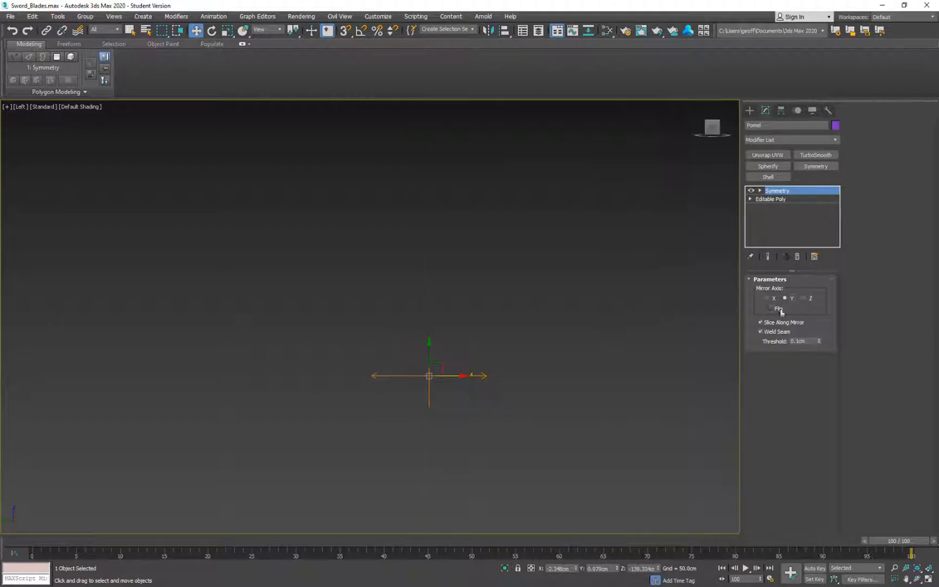
{"action": "left_click", "coordinate": [772, 308]}
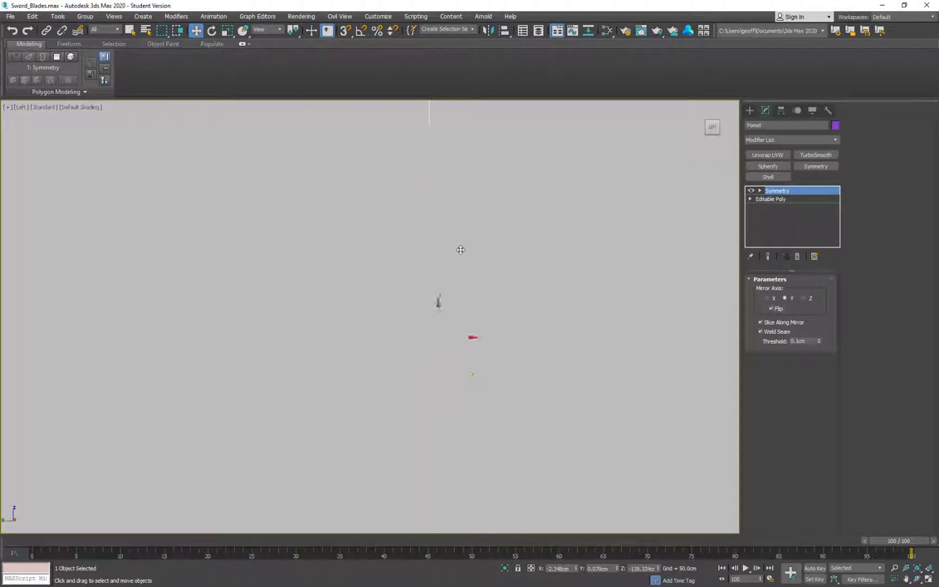
Step: Examine the centre seam of the mirrored sword around the guard in the left view
{"action": "left_click_drag", "start_coordinate": [477, 230], "coordinate": [456, 183]}
{"action": "scroll", "coordinate": [455, 183], "scroll_direction": "down", "scroll_amount": 8}
{"action": "middle_click_drag", "start_coordinate": [469, 130], "coordinate": [467, 226]}
{"action": "scroll", "coordinate": [465, 258], "scroll_direction": "down", "scroll_amount": 5}
{"action": "scroll", "coordinate": [467, 218], "scroll_direction": "up", "scroll_amount": 4}
{"action": "scroll", "coordinate": [442, 353], "scroll_direction": "up", "scroll_amount": 9}
{"action": "scroll", "coordinate": [480, 341], "scroll_direction": "down", "scroll_amount": 4}
{"action": "middle_click_drag", "start_coordinate": [558, 394], "coordinate": [537, 228]}
{"action": "middle_click_drag", "start_coordinate": [455, 381], "coordinate": [473, 240]}
{"action": "middle_click_drag", "start_coordinate": [501, 394], "coordinate": [506, 231]}
{"action": "scroll", "coordinate": [490, 342], "scroll_direction": "up", "scroll_amount": 5}
{"action": "scroll", "coordinate": [509, 397], "scroll_direction": "down", "scroll_amount": 7}
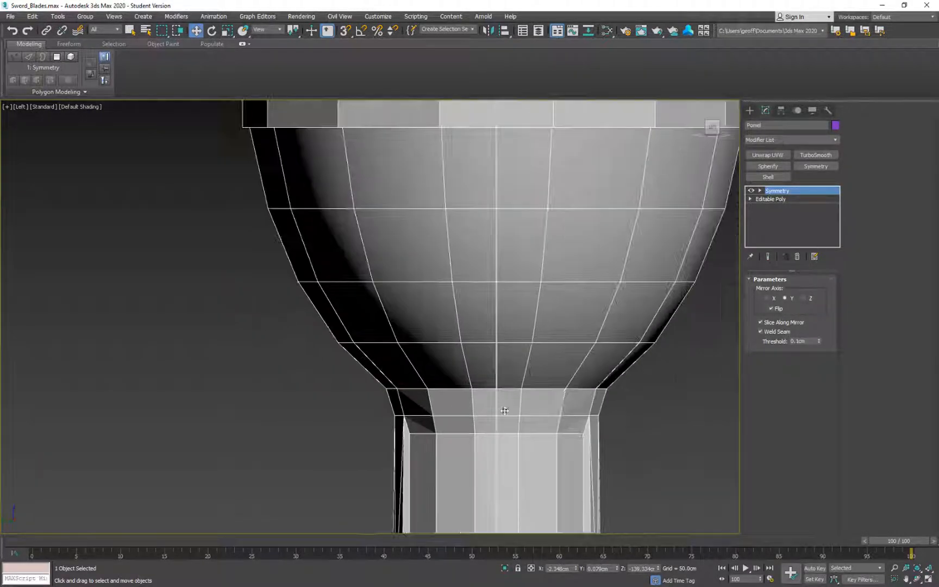
Step: Follow the centre seam down the grip to check for a gap, and remove the Symmetry modifier
{"action": "middle_click_drag", "start_coordinate": [509, 397], "coordinate": [495, 210]}
{"action": "middle_click_drag", "start_coordinate": [507, 301], "coordinate": [503, 144]}
{"action": "middle_click_drag", "start_coordinate": [477, 308], "coordinate": [467, 127]}
{"action": "middle_click_drag", "start_coordinate": [466, 414], "coordinate": [469, 202]}
{"action": "middle_click_drag", "start_coordinate": [468, 379], "coordinate": [468, 330]}
{"action": "scroll", "coordinate": [486, 223], "scroll_direction": "up", "scroll_amount": 6}
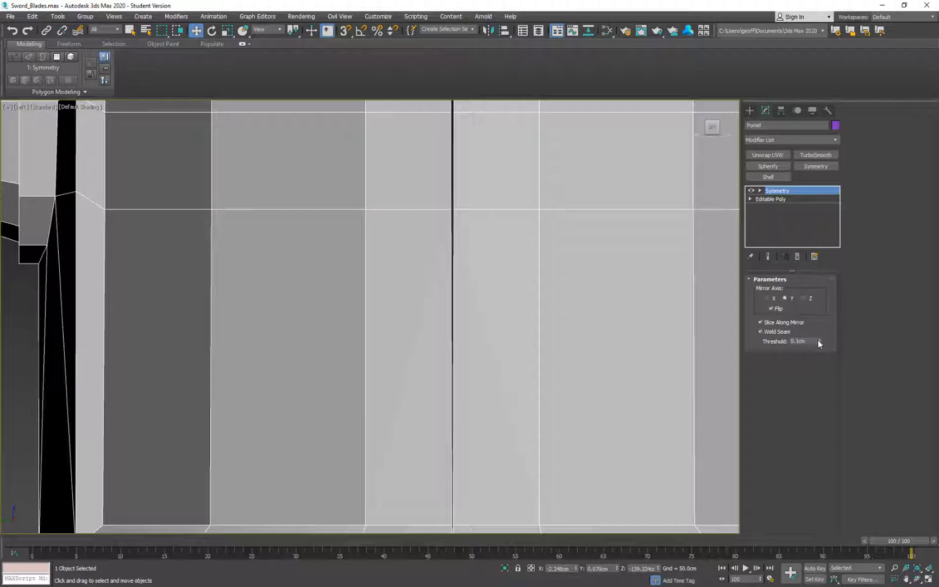
{"action": "left_click", "coordinate": [797, 257]}
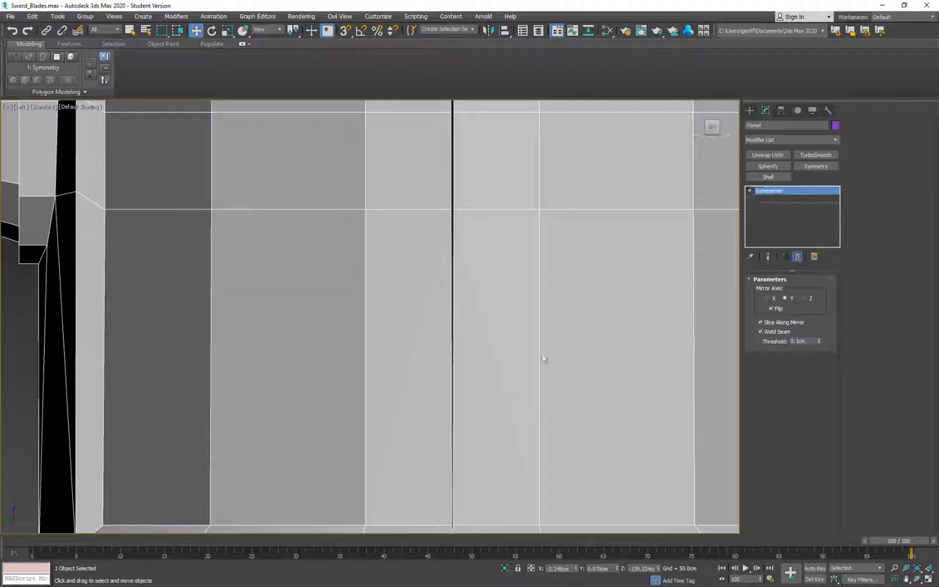
Step: Select the whole open edge loop along the half sword's centre seam in Edge mode
{"action": "key", "text": "2"}
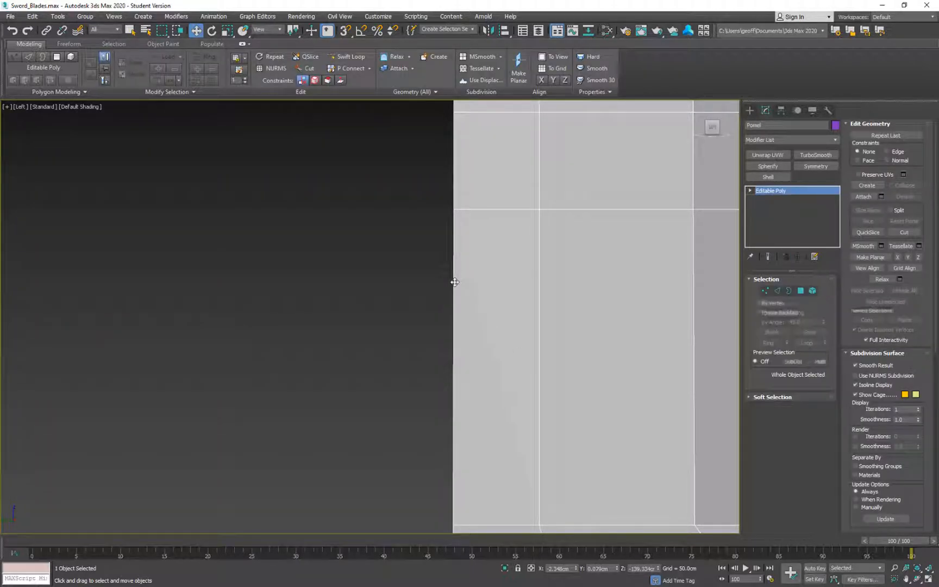
{"action": "double_click", "coordinate": [455, 282]}
{"action": "scroll", "coordinate": [541, 300], "scroll_direction": "down", "scroll_amount": 5}
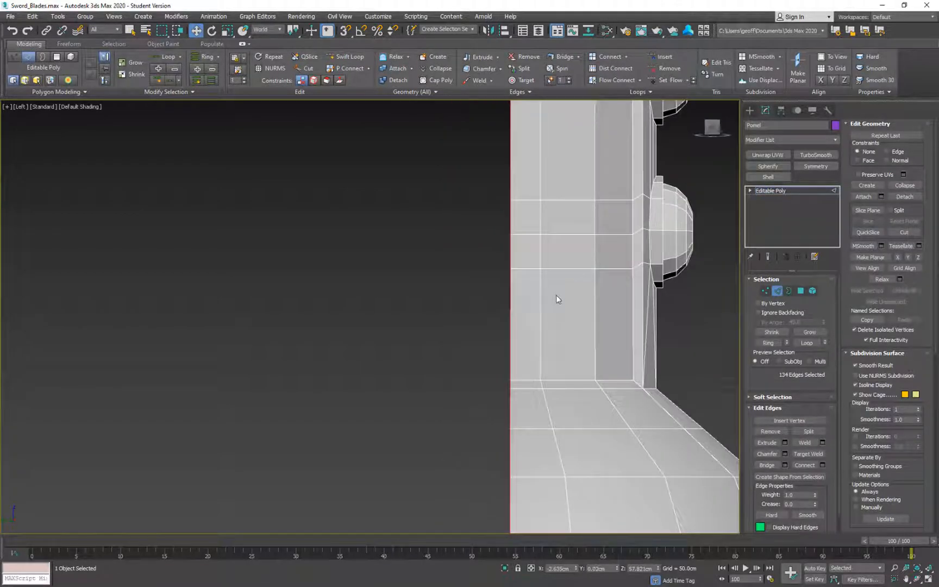
{"action": "scroll", "coordinate": [548, 212], "scroll_direction": "down", "scroll_amount": 2}
{"action": "mouse_move", "coordinate": [548, 212]}
{"action": "middle_mouse_down"}
{"action": "mouse_move", "coordinate": [522, 418]}
{"action": "mouse_move", "coordinate": [516, 401]}
{"action": "middle_mouse_up"}
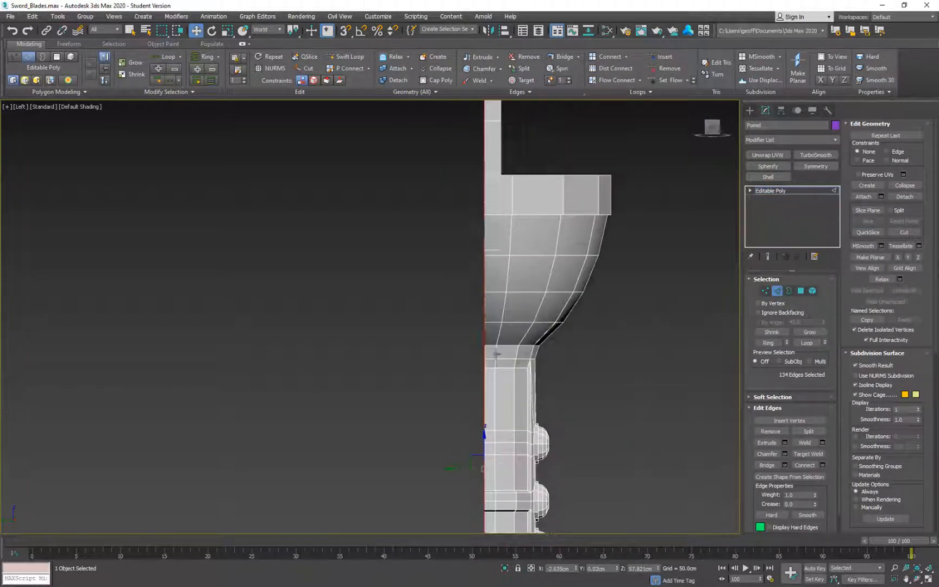
Step: Examine the selected centre-seam edges along the blade, guard, grip and pommel for gaps or missed edges
{"action": "middle_click_drag", "start_coordinate": [482, 231], "coordinate": [466, 407]}
{"action": "scroll", "coordinate": [484, 336], "scroll_direction": "down", "scroll_amount": 5}
{"action": "scroll", "coordinate": [503, 274], "scroll_direction": "down", "scroll_amount": 3}
{"action": "middle_click_drag", "start_coordinate": [501, 245], "coordinate": [503, 462]}
{"action": "middle_click_drag", "start_coordinate": [491, 193], "coordinate": [478, 381]}
{"action": "scroll", "coordinate": [489, 289], "scroll_direction": "up", "scroll_amount": 6}
{"action": "middle_click_drag", "start_coordinate": [459, 292], "coordinate": [629, 296], "text": "alt"}
{"action": "middle_click_drag", "start_coordinate": [529, 280], "coordinate": [612, 241]}
{"action": "middle_click_drag", "start_coordinate": [629, 416], "coordinate": [561, 171]}
{"action": "middle_click_drag", "start_coordinate": [523, 364], "coordinate": [530, 159]}
{"action": "middle_click_drag", "start_coordinate": [523, 453], "coordinate": [522, 203]}
{"action": "middle_click_drag", "start_coordinate": [503, 437], "coordinate": [499, 268]}
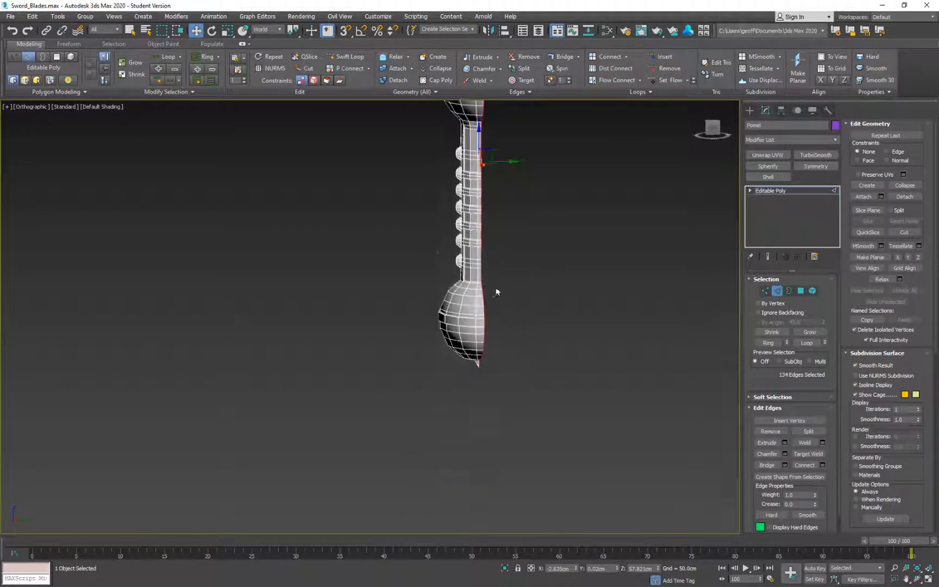
{"action": "scroll", "coordinate": [435, 359], "scroll_direction": "up", "scroll_amount": 4}
{"action": "middle_click_drag", "start_coordinate": [417, 363], "coordinate": [503, 362], "text": "alt"}
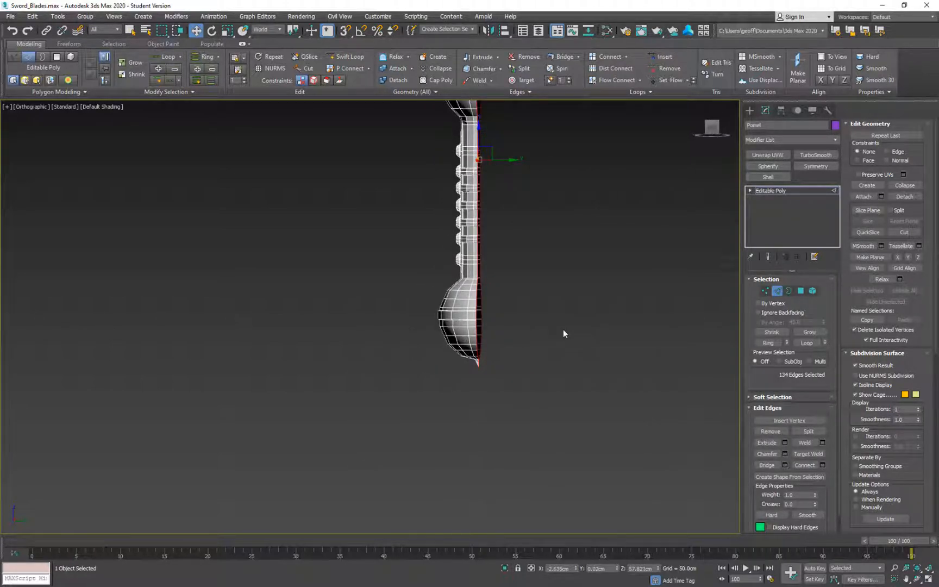
{"action": "key", "text": "shift+z"}
{"action": "key", "text": "shift+z"}
{"action": "key", "text": "shift+z"}
Step: Flatten the selected centre-seam edges with Make Planar and leave Edge mode
{"action": "middle_click_drag", "start_coordinate": [469, 307], "coordinate": [551, 281]}
{"action": "scroll", "coordinate": [514, 325], "scroll_direction": "up", "scroll_amount": 6}
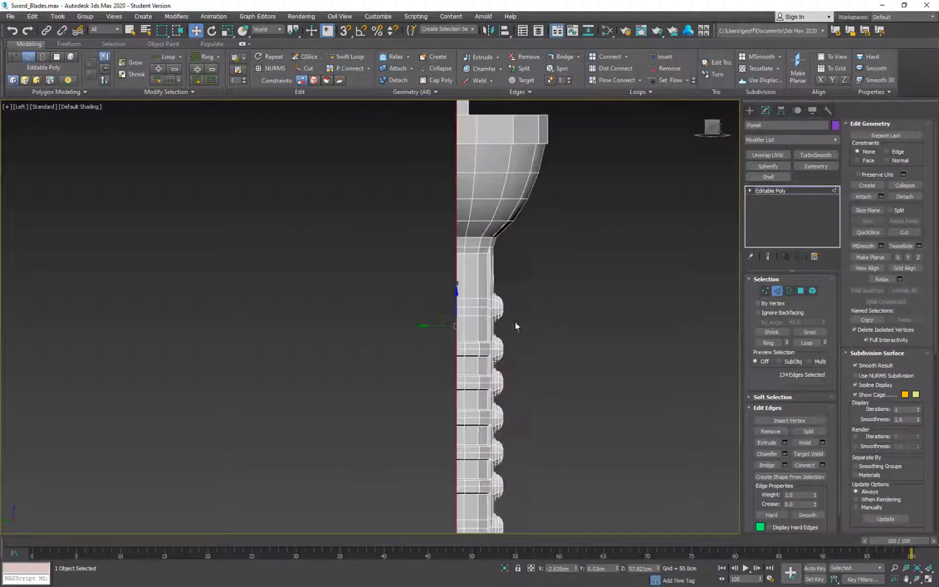
{"action": "scroll", "coordinate": [462, 256], "scroll_direction": "up", "scroll_amount": 5}
{"action": "middle_click_drag", "start_coordinate": [482, 310], "coordinate": [483, 217]}
{"action": "left_click", "coordinate": [904, 267]}
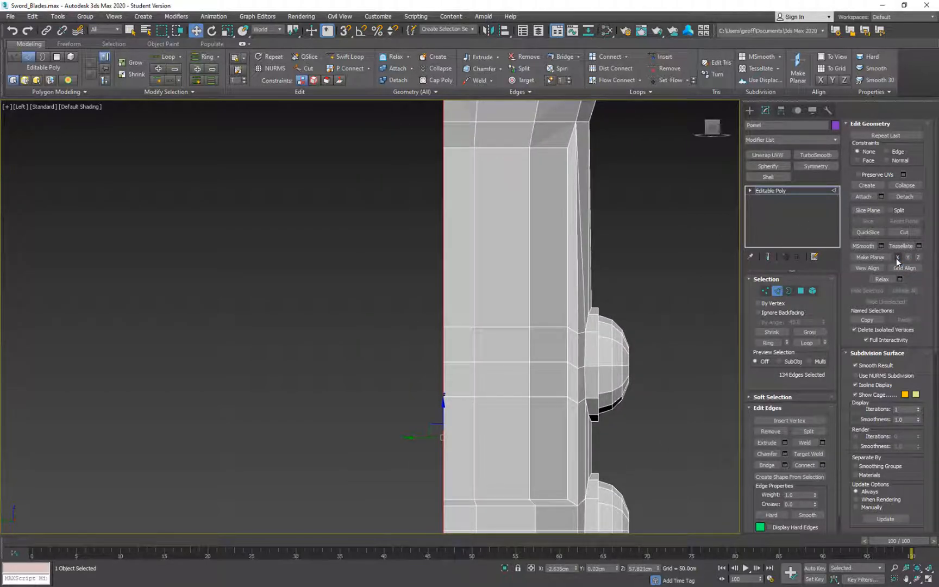
{"action": "scroll", "coordinate": [511, 338], "scroll_direction": "down", "scroll_amount": 4}
{"action": "middle_click_drag", "start_coordinate": [509, 343], "coordinate": [493, 461]}
{"action": "scroll", "coordinate": [474, 394], "scroll_direction": "up", "scroll_amount": 6}
{"action": "scroll", "coordinate": [410, 359], "scroll_direction": "up", "scroll_amount": 7}
{"action": "left_click", "coordinate": [778, 291]}
{"action": "middle_click_drag", "start_coordinate": [567, 429], "coordinate": [560, 184]}
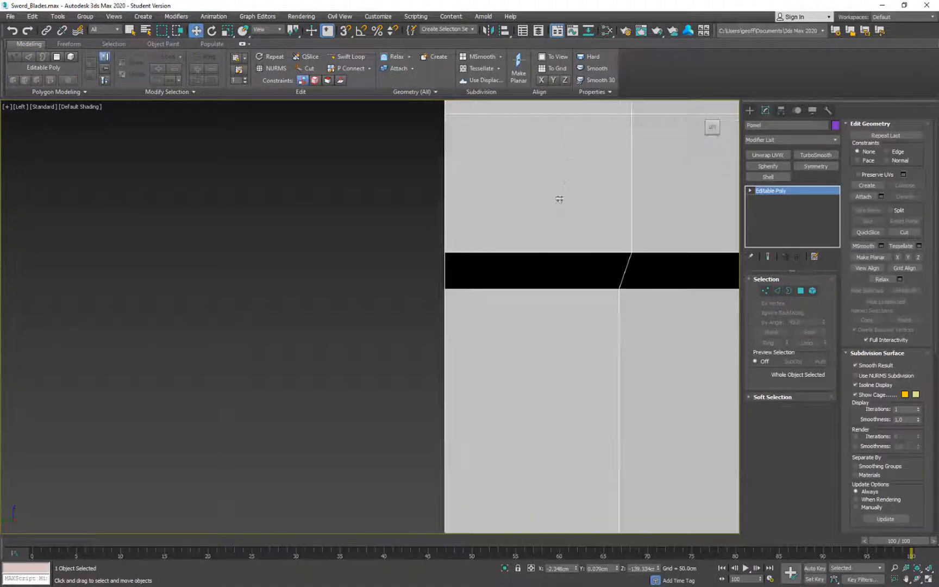
Step: Test Symmetry with the Y mirror axis and Flip enabled on the half sword, checking its centre seam before removing the modifier
{"action": "left_click", "coordinate": [822, 166]}
{"action": "left_click", "coordinate": [786, 298]}
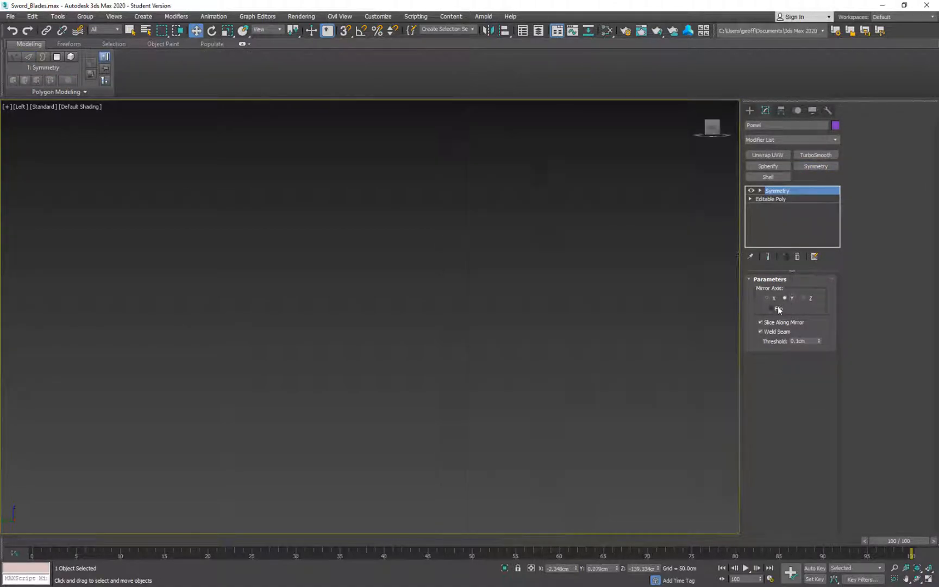
{"action": "left_click", "coordinate": [772, 309]}
{"action": "scroll", "coordinate": [540, 305], "scroll_direction": "down", "scroll_amount": 8}
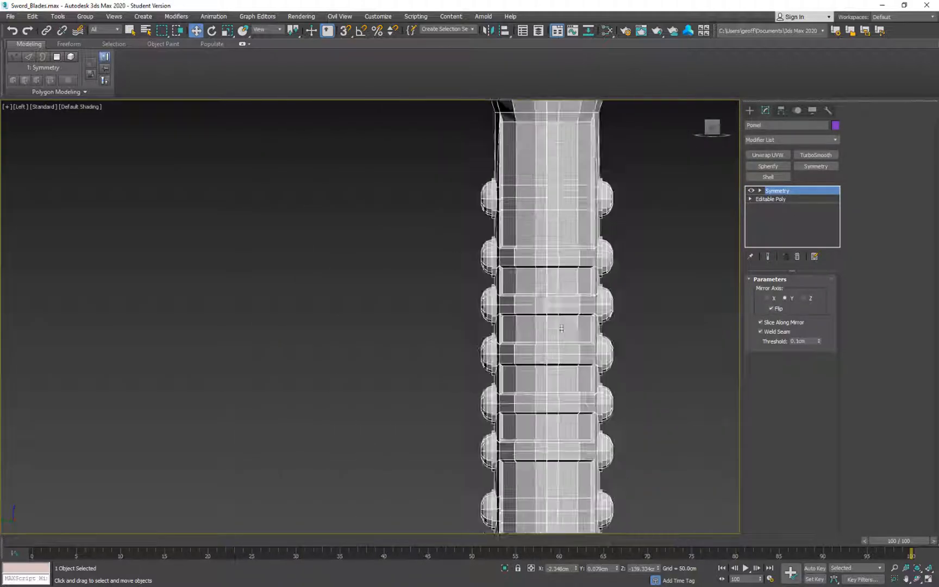
{"action": "middle_click_drag", "start_coordinate": [580, 362], "coordinate": [621, 191]}
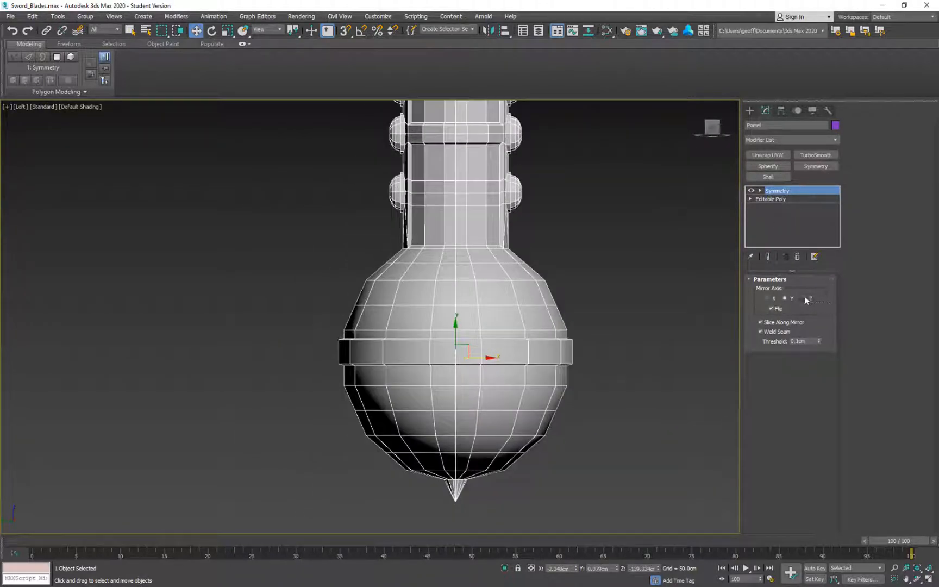
{"action": "scroll", "coordinate": [537, 403], "scroll_direction": "up", "scroll_amount": 10}
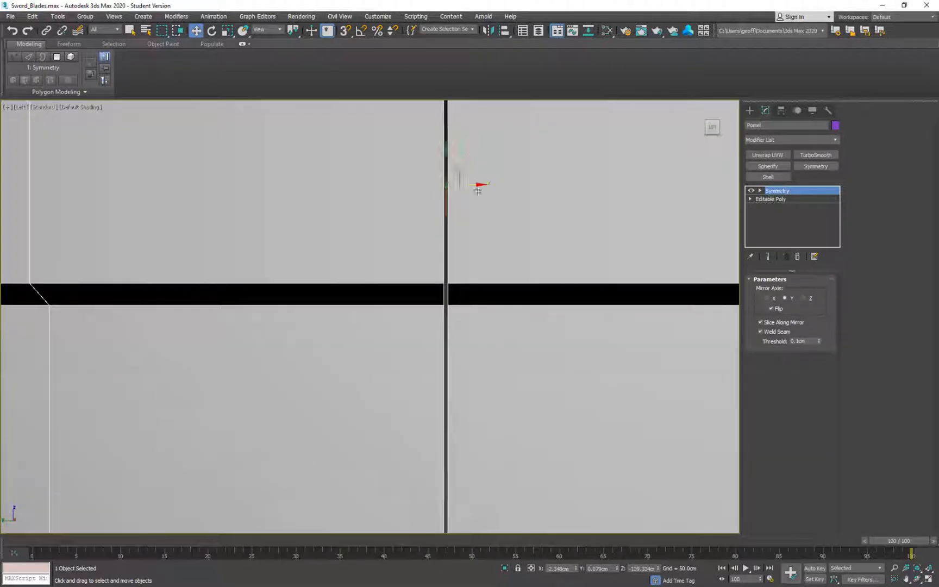
{"action": "left_click", "coordinate": [797, 256]}
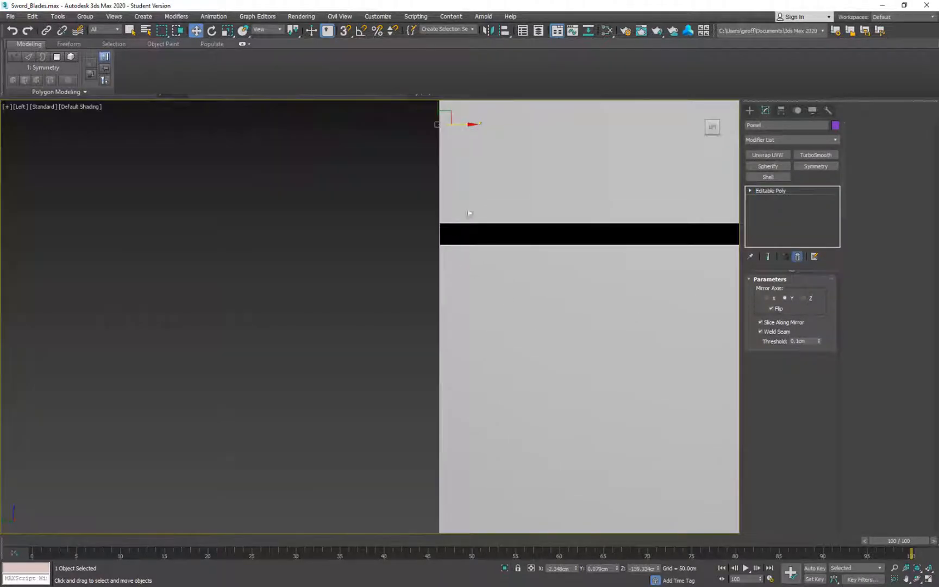
Step: Move only the pivot horizontally by about 0.057 cm onto the half sword's open centre edge
{"action": "middle_click_drag", "start_coordinate": [471, 140], "coordinate": [497, 394]}
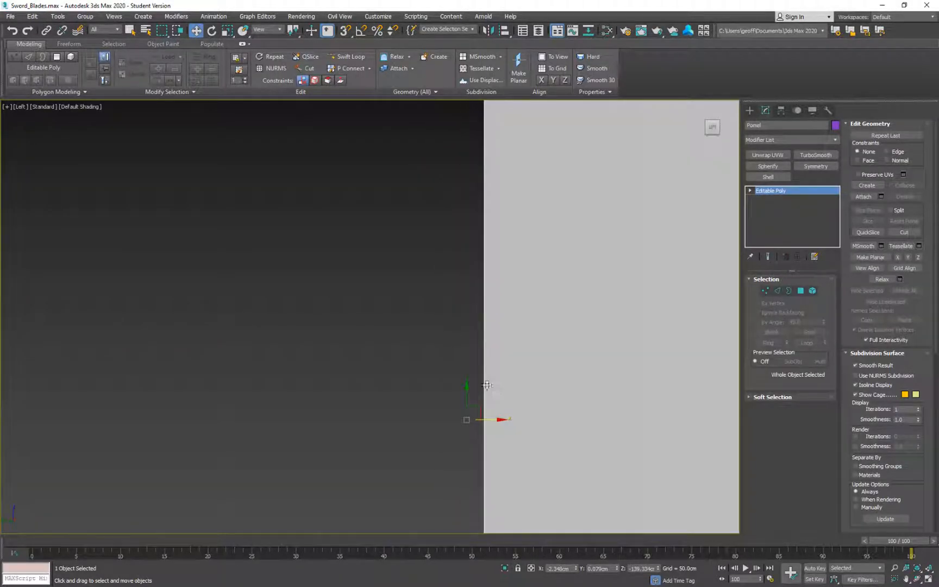
{"action": "left_click", "coordinate": [777, 291]}
{"action": "left_click", "coordinate": [782, 292]}
{"action": "left_click", "coordinate": [796, 111]}
{"action": "left_click", "coordinate": [789, 178]}
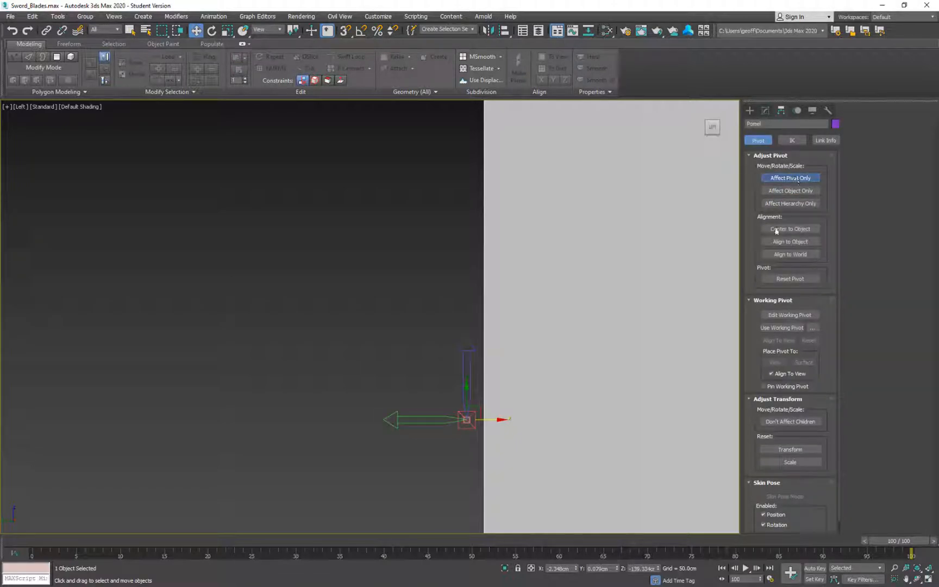
{"action": "left_click_drag", "start_coordinate": [499, 419], "coordinate": [516, 420]}
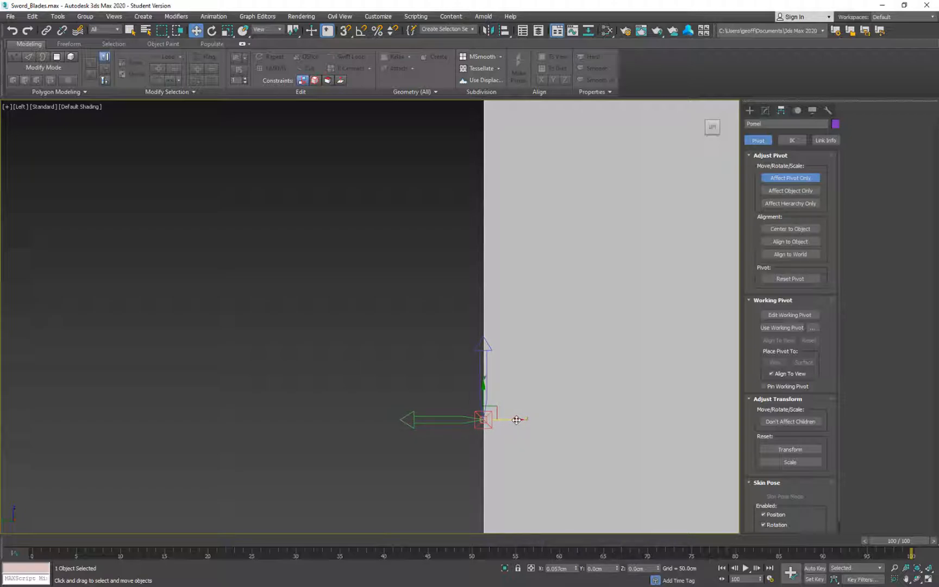
Step: Refine the pivot's horizontal position against the open centre edge by about 0.001 cm and finish pivot editing
{"action": "scroll", "coordinate": [497, 429], "scroll_direction": "up", "scroll_amount": 5}
{"action": "middle_click_drag", "start_coordinate": [403, 419], "coordinate": [518, 395]}
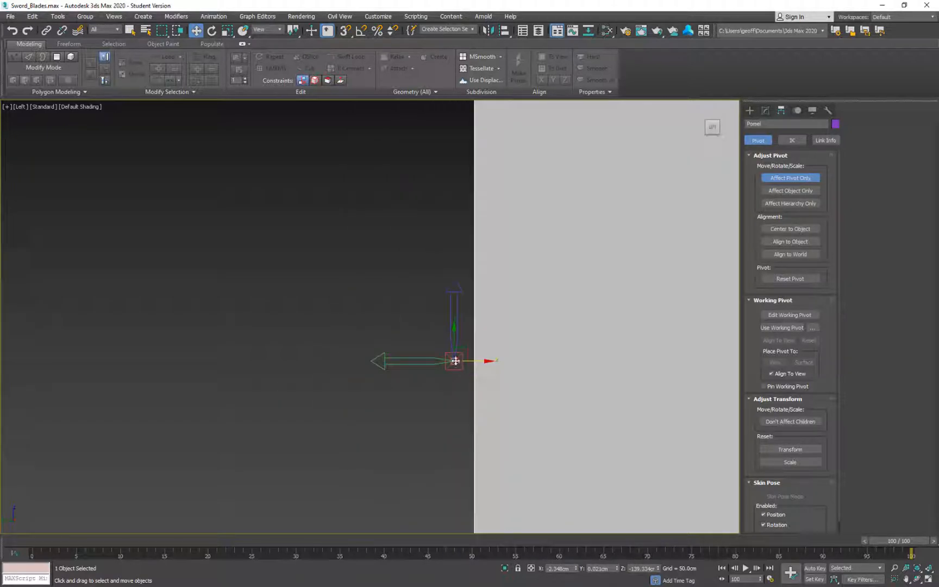
{"action": "left_click_drag", "start_coordinate": [471, 359], "coordinate": [492, 361]}
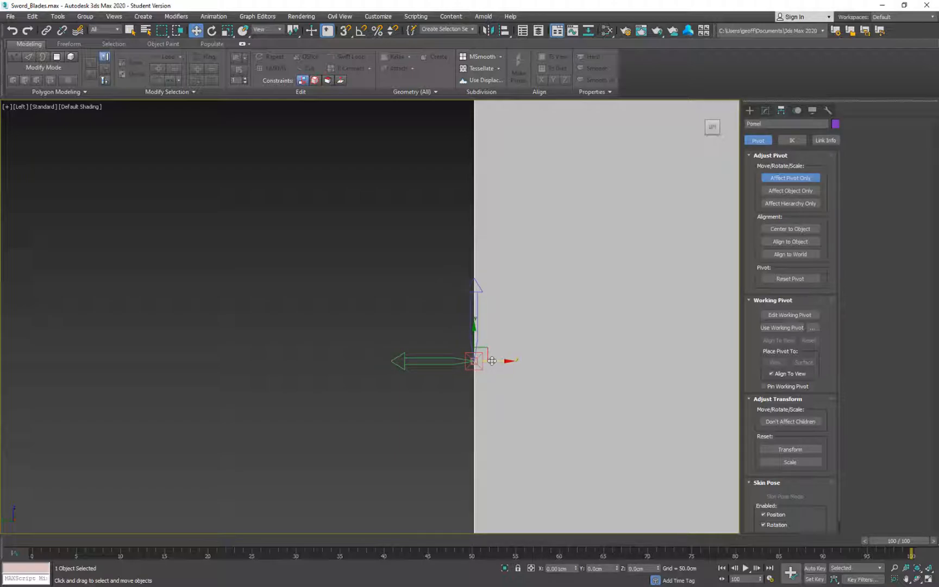
{"action": "middle_click_drag", "start_coordinate": [502, 341], "coordinate": [606, 373]}
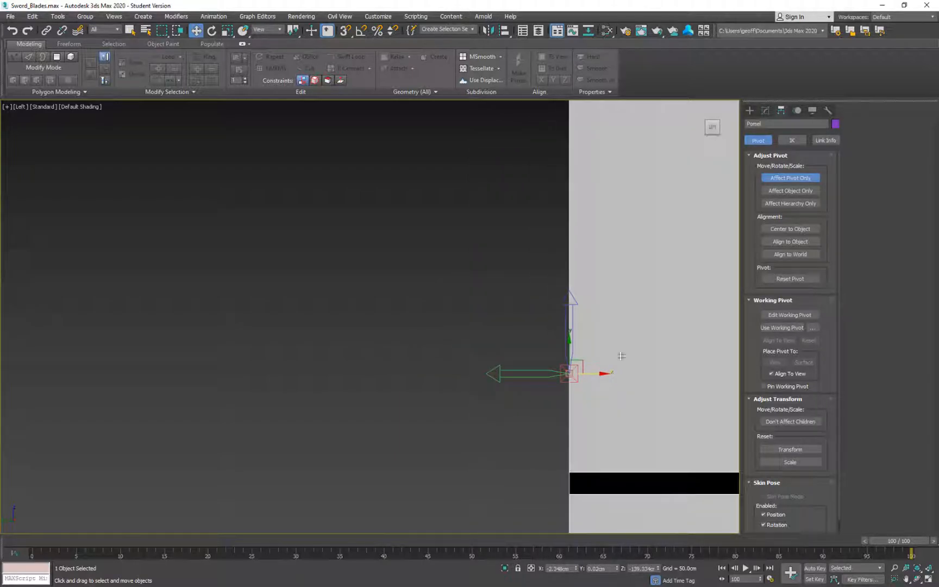
{"action": "right_click", "coordinate": [484, 254]}
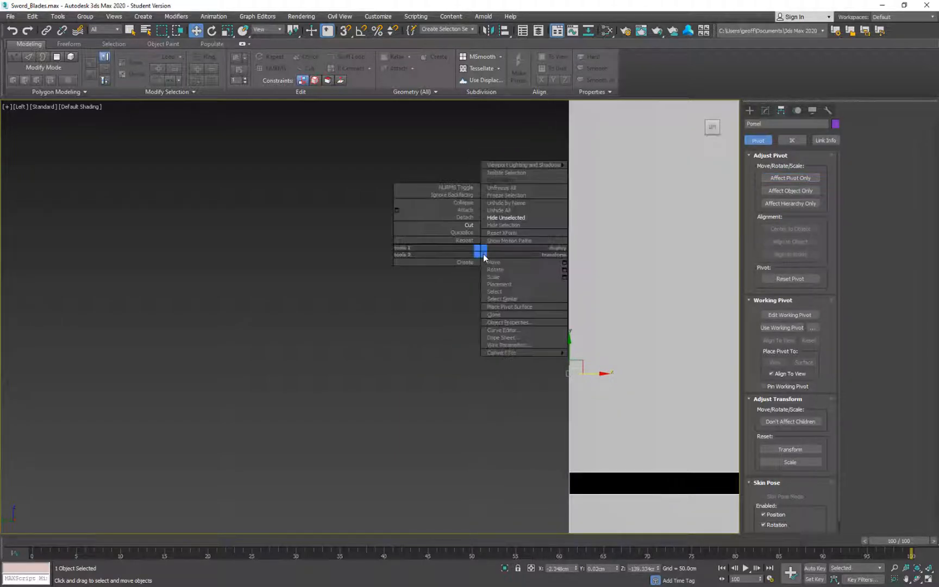
Step: Reset the half sword's transform with Reset XForm and convert it to Editable Poly
{"action": "left_click", "coordinate": [829, 111]}
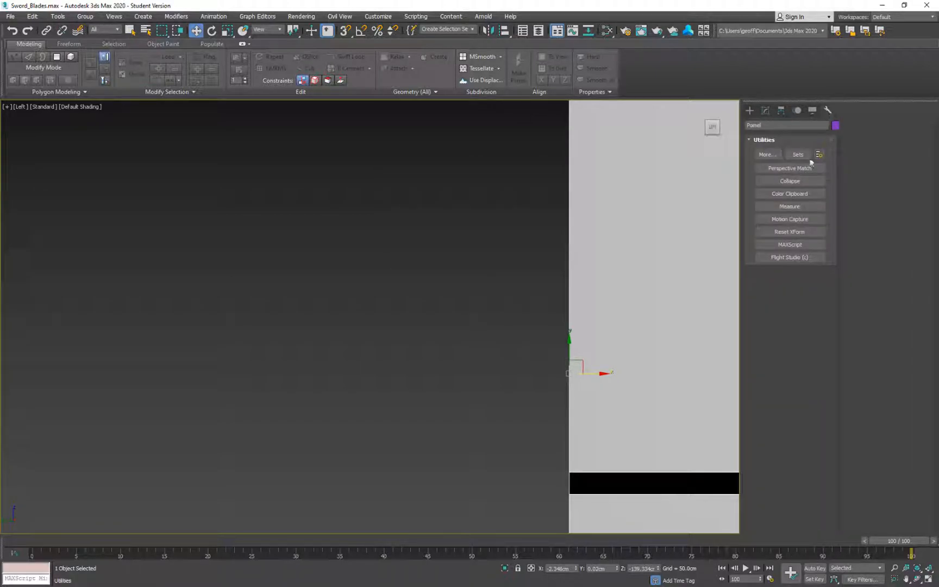
{"action": "left_click", "coordinate": [804, 233]}
{"action": "left_click", "coordinate": [810, 292]}
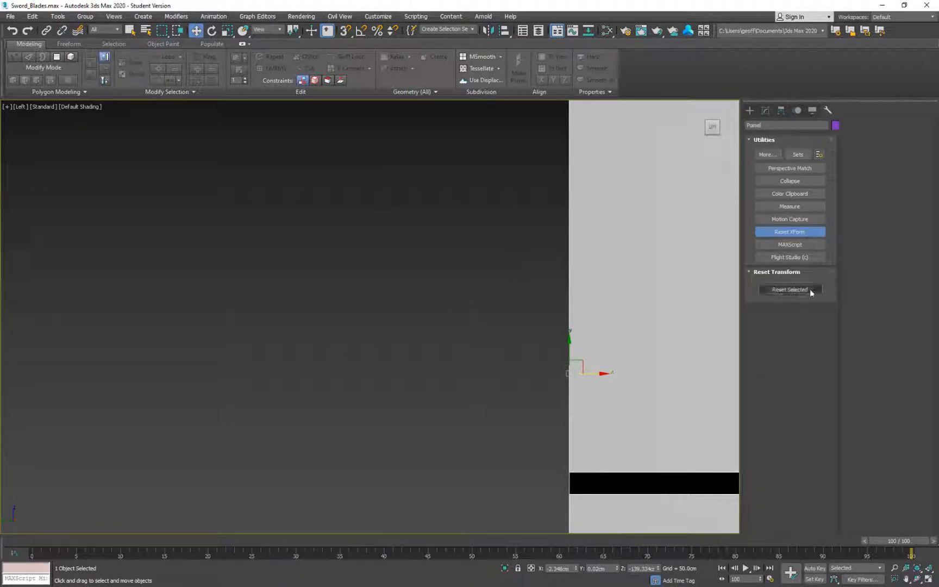
{"action": "right_click", "coordinate": [452, 216]}
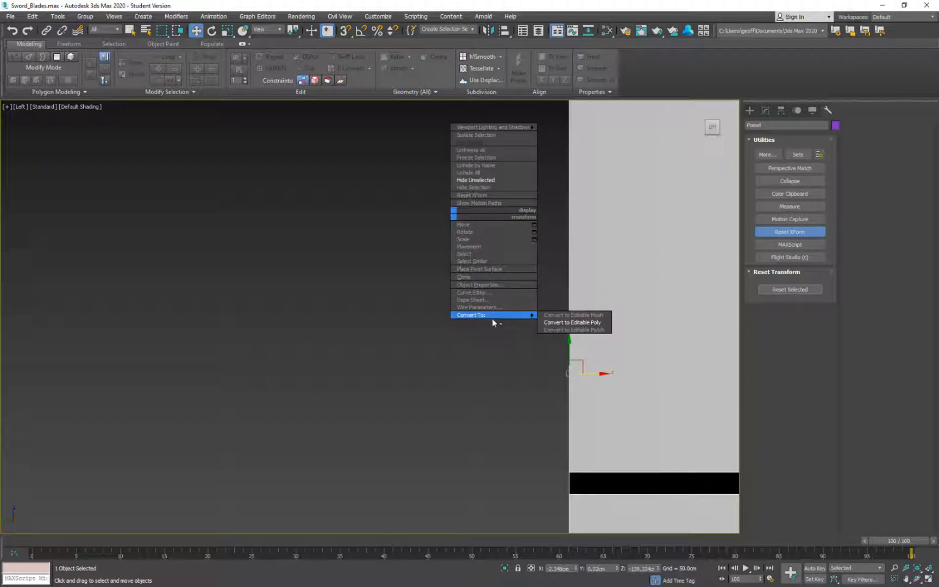
{"action": "left_click", "coordinate": [593, 323]}
Step: Apply Symmetry to the half sword with the Y mirror axis and Flip enabled
{"action": "scroll", "coordinate": [706, 177], "scroll_direction": "down", "scroll_amount": 1}
{"action": "middle_click_drag", "start_coordinate": [707, 177], "coordinate": [539, 202]}
{"action": "scroll", "coordinate": [559, 224], "scroll_direction": "down", "scroll_amount": 4}
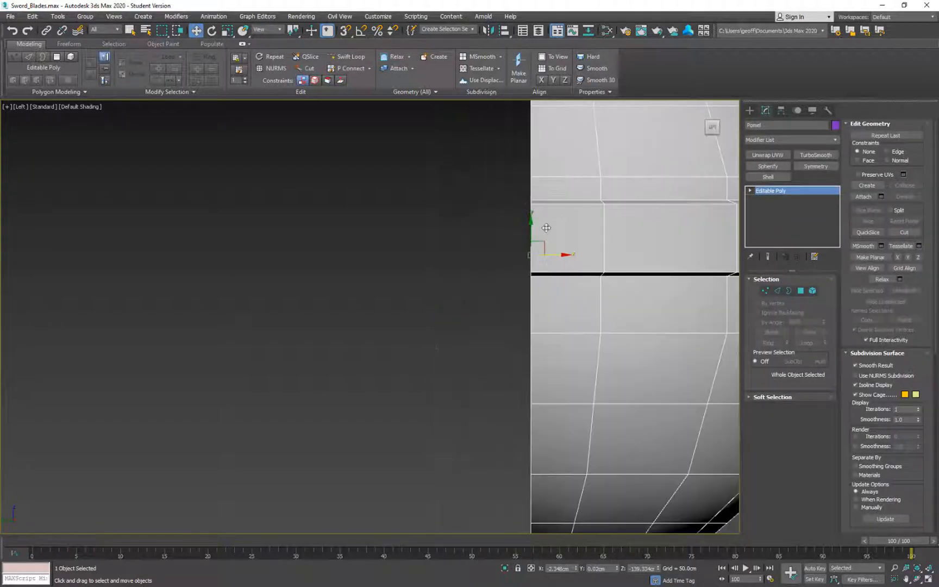
{"action": "scroll", "coordinate": [647, 209], "scroll_direction": "down", "scroll_amount": 1}
{"action": "middle_click_drag", "start_coordinate": [615, 215], "coordinate": [429, 266]}
{"action": "scroll", "coordinate": [429, 266], "scroll_direction": "down", "scroll_amount": 3}
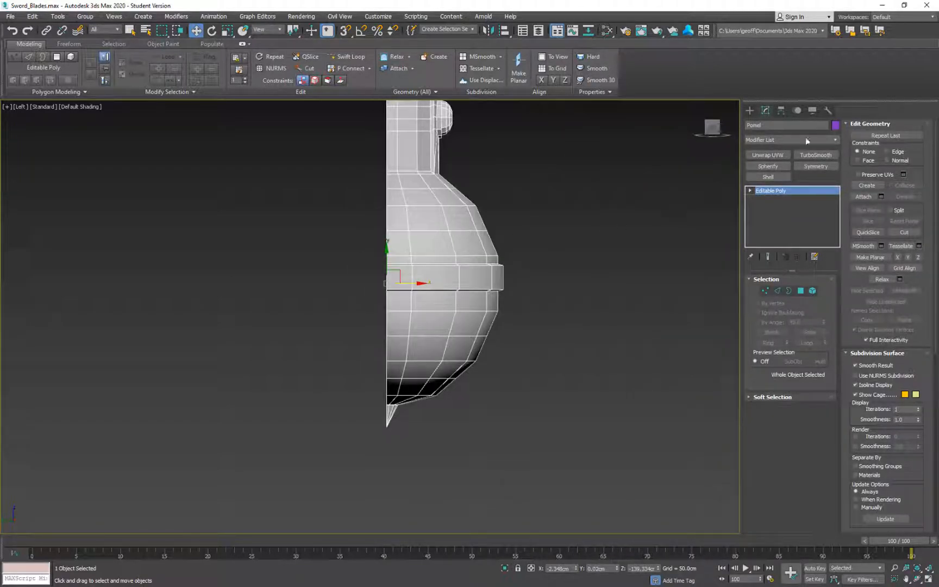
{"action": "left_click", "coordinate": [826, 165]}
{"action": "left_click", "coordinate": [784, 298]}
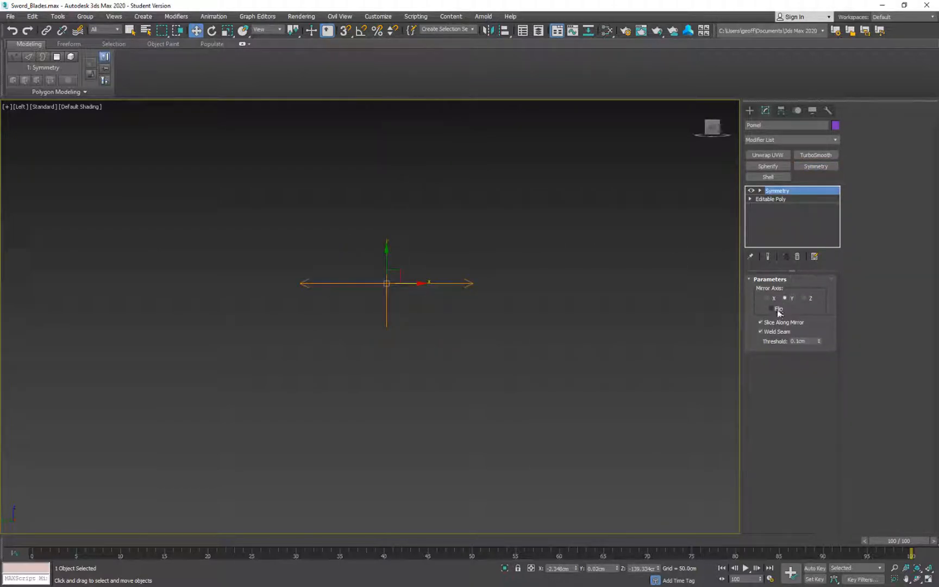
{"action": "left_click", "coordinate": [771, 308]}
Step: Inspect the mirrored sword's centre seam up close from the pommel to the base of the blade
{"action": "scroll", "coordinate": [451, 293], "scroll_direction": "up", "scroll_amount": 6}
{"action": "scroll", "coordinate": [451, 293], "scroll_direction": "up", "scroll_amount": 8}
{"action": "middle_click_drag", "start_coordinate": [375, 205], "coordinate": [425, 379]}
{"action": "scroll", "coordinate": [419, 348], "scroll_direction": "down", "scroll_amount": 11}
{"action": "middle_click_drag", "start_coordinate": [433, 117], "coordinate": [441, 343]}
{"action": "middle_click_drag", "start_coordinate": [418, 128], "coordinate": [371, 343]}
{"action": "scroll", "coordinate": [371, 347], "scroll_direction": "up", "scroll_amount": 6}
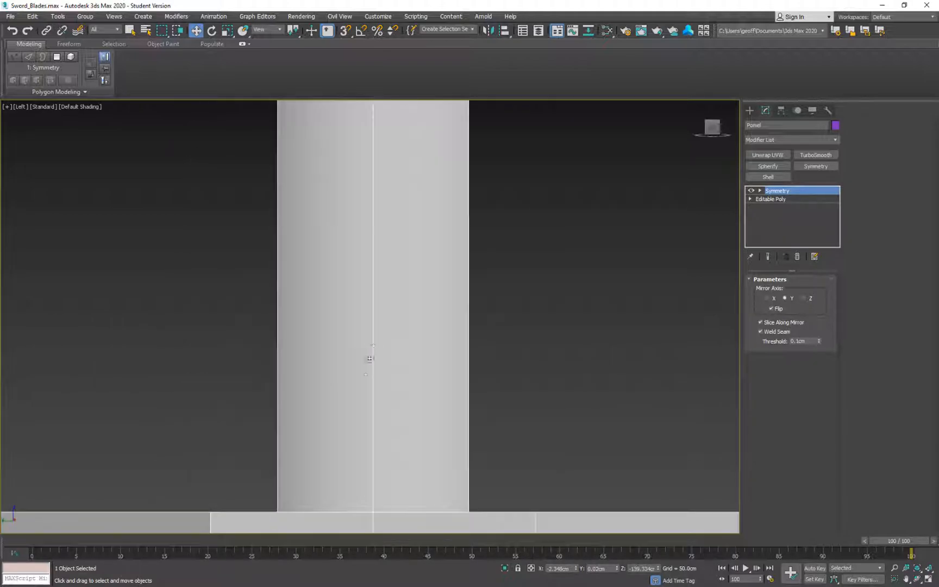
Step: Check the seam at the blade tip by comparing the model with Symmetry switched off and on
{"action": "scroll", "coordinate": [429, 336], "scroll_direction": "down", "scroll_amount": 10}
{"action": "middle_click_drag", "start_coordinate": [463, 199], "coordinate": [470, 245]}
{"action": "scroll", "coordinate": [467, 247], "scroll_direction": "up", "scroll_amount": 8}
{"action": "scroll", "coordinate": [450, 193], "scroll_direction": "up", "scroll_amount": 5}
{"action": "left_click", "coordinate": [751, 191]}
{"action": "left_click", "coordinate": [751, 191]}
{"action": "left_click", "coordinate": [752, 191]}
{"action": "left_click", "coordinate": [751, 191]}
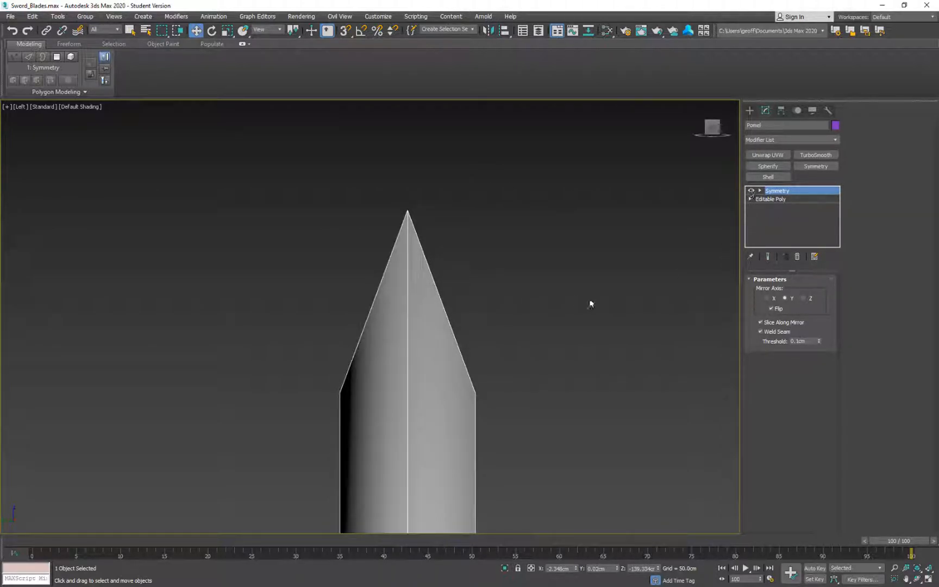
Step: Review the complete mirrored sword from several angles and convert it to Editable Poly
{"action": "scroll", "coordinate": [612, 315], "scroll_direction": "down", "scroll_amount": 10}
{"action": "middle_click_drag", "start_coordinate": [612, 315], "coordinate": [503, 166], "text": "alt"}
{"action": "middle_click_drag", "start_coordinate": [560, 308], "coordinate": [503, 302], "text": "alt"}
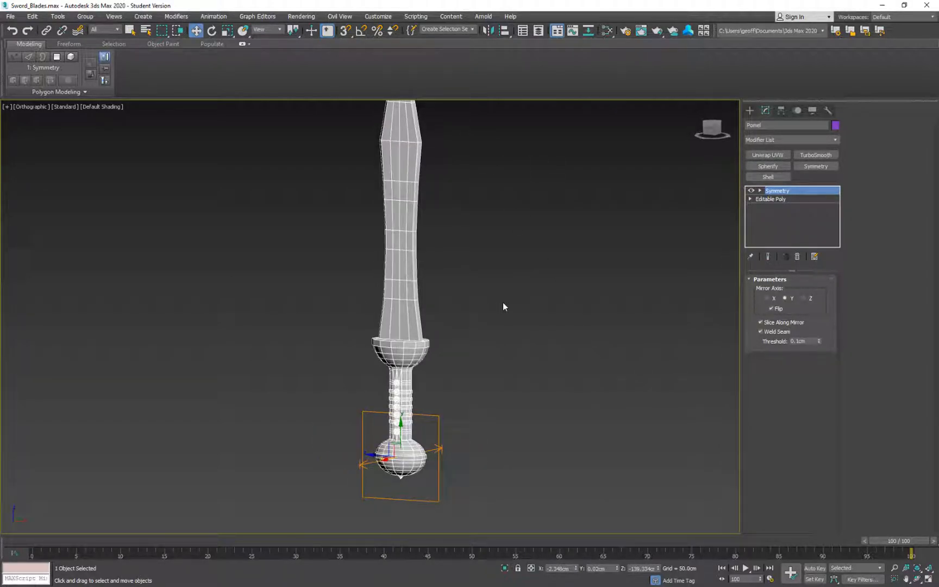
{"action": "middle_click_drag", "start_coordinate": [501, 321], "coordinate": [477, 306], "text": "alt"}
{"action": "right_click", "coordinate": [625, 218]}
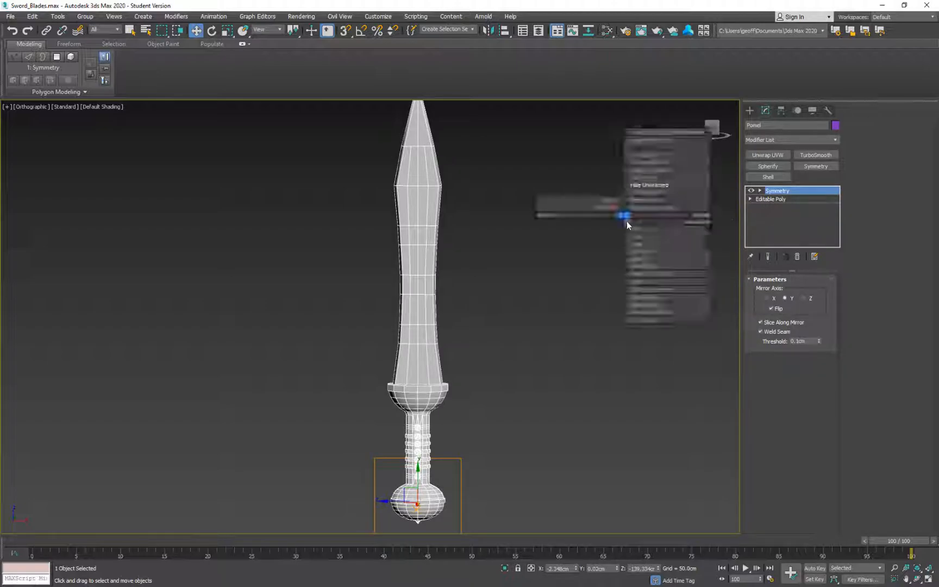
{"action": "mouse_move", "coordinate": [672, 321]}
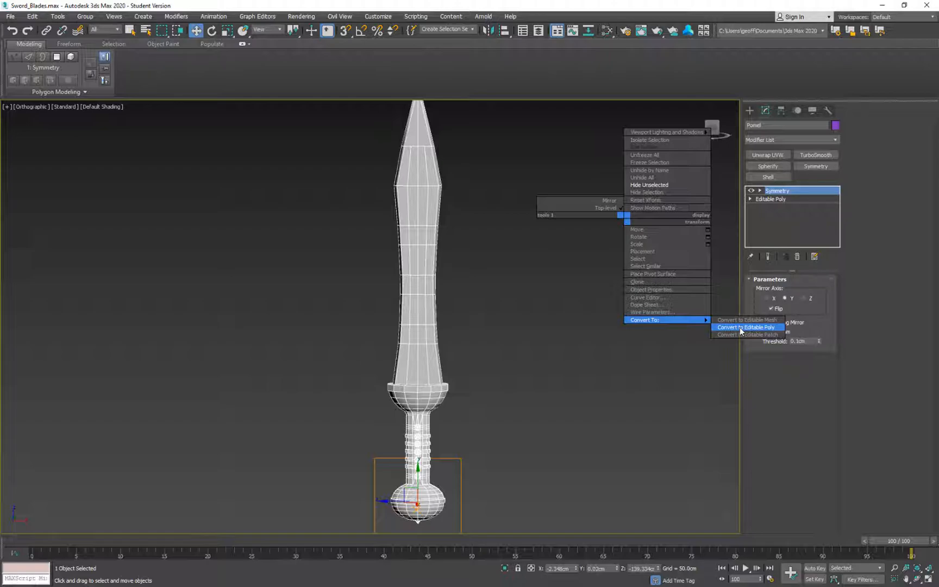
{"action": "right_click", "coordinate": [609, 235]}
{"action": "mouse_move", "coordinate": [652, 332]}
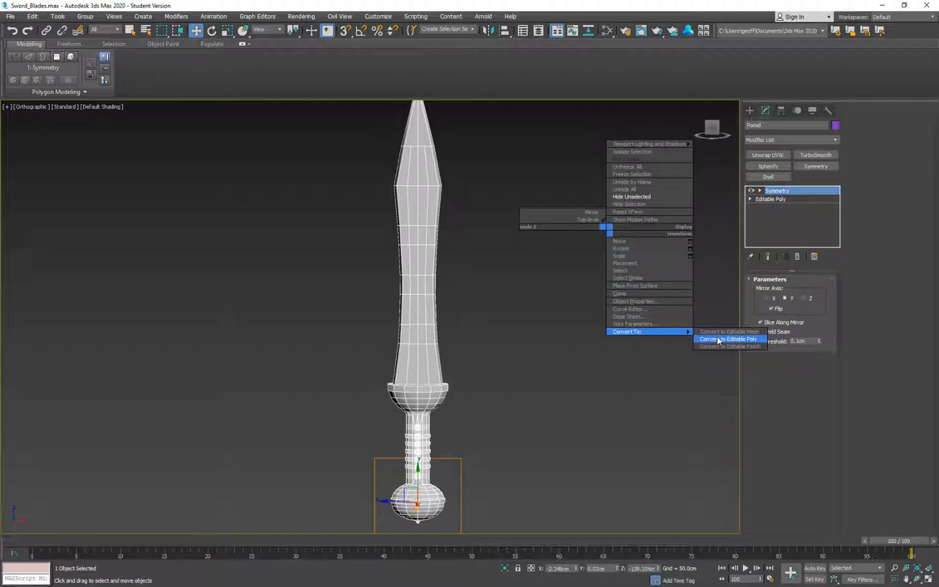
{"action": "left_click", "coordinate": [718, 339]}
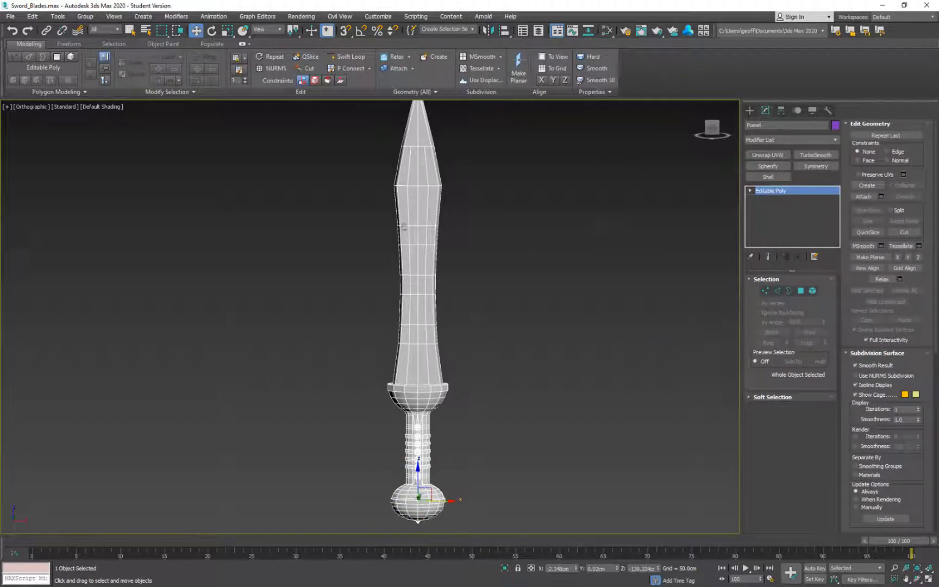